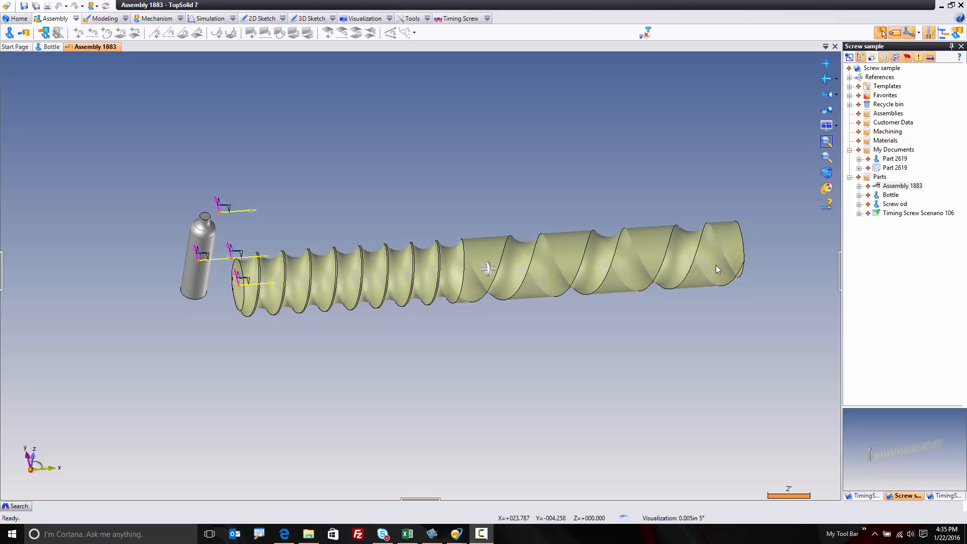
Step: Play the timing screw simulation from the playback panel, then close the playback
{"action": "left_click", "coordinate": [209, 18]}
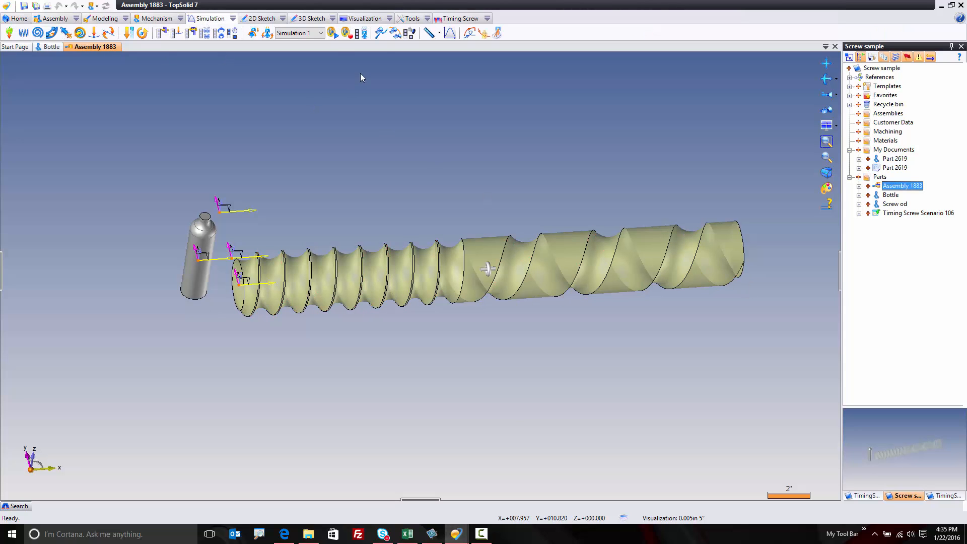
{"action": "left_click", "coordinate": [335, 33]}
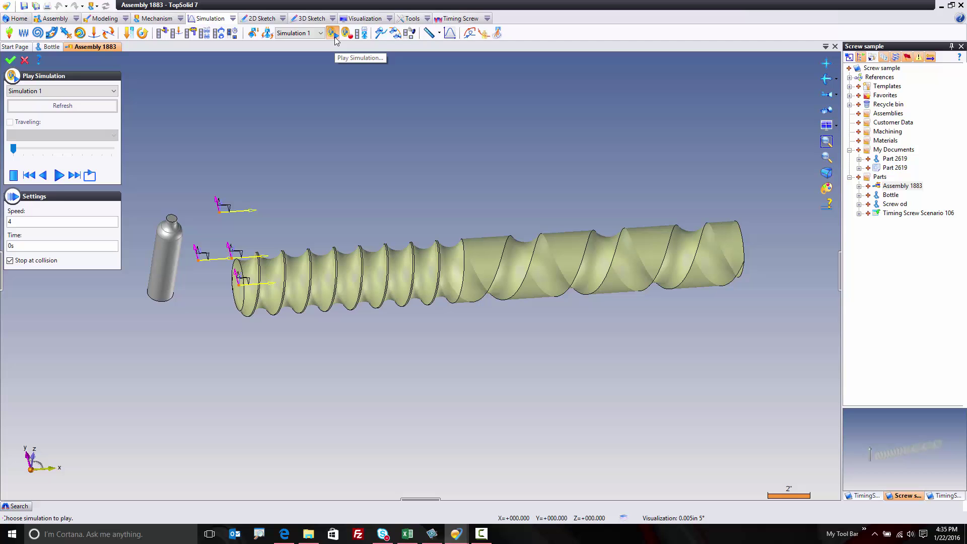
{"action": "left_click", "coordinate": [58, 174]}
{"action": "type", "text": "64"}
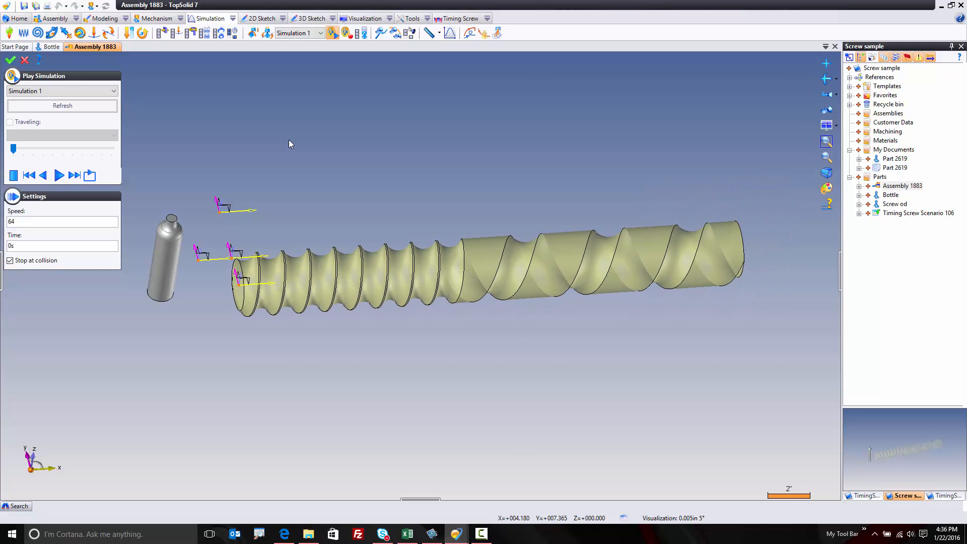
{"action": "left_click", "coordinate": [24, 61]}
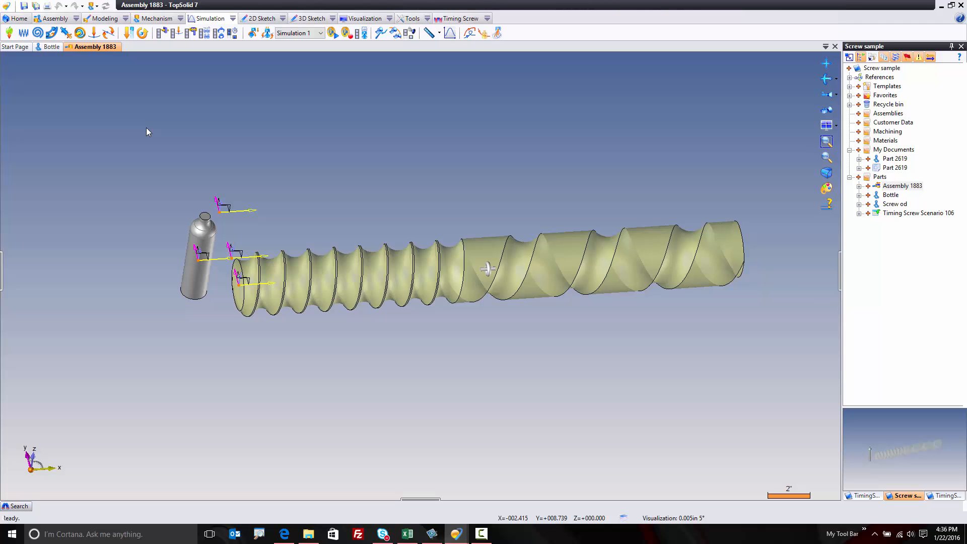
Step: Close Assembly 1883, review the bottle's profile sketch, and select Screw od in the project tree
{"action": "middle_click", "coordinate": [90, 47]}
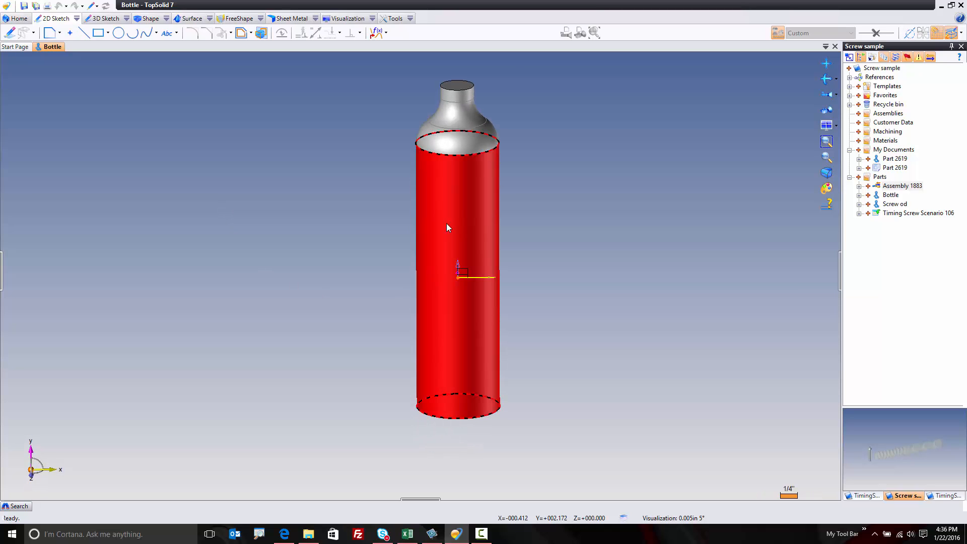
{"action": "double_click", "coordinate": [452, 216]}
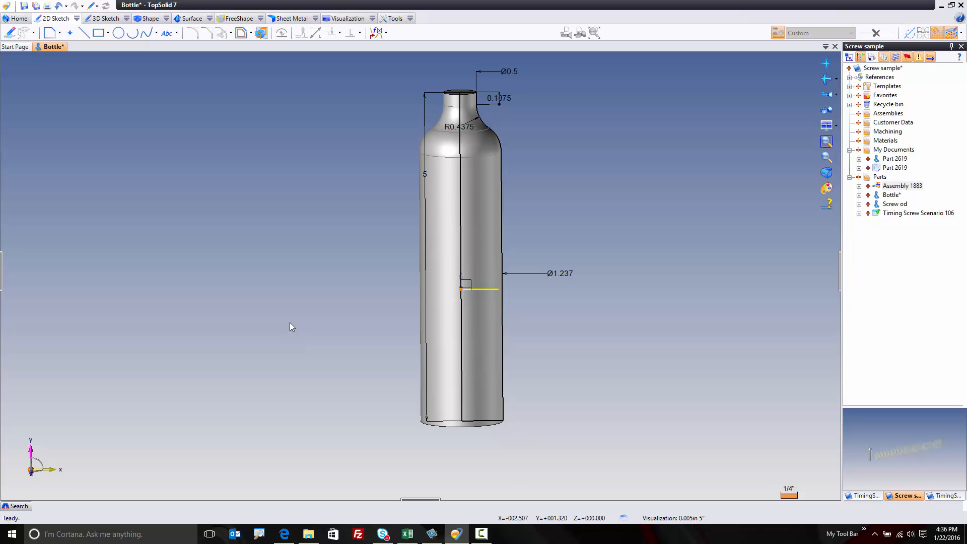
{"action": "left_click", "coordinate": [446, 296]}
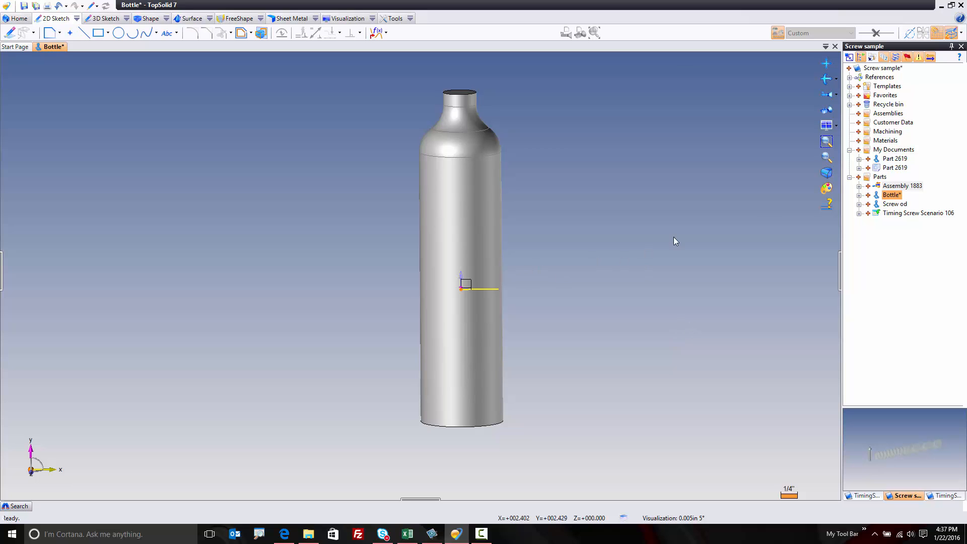
{"action": "left_click", "coordinate": [894, 205]}
Step: Open Screw od, inspect the cylinder's dimensions and the bottom frame's options without changing anything
{"action": "double_click", "coordinate": [894, 204]}
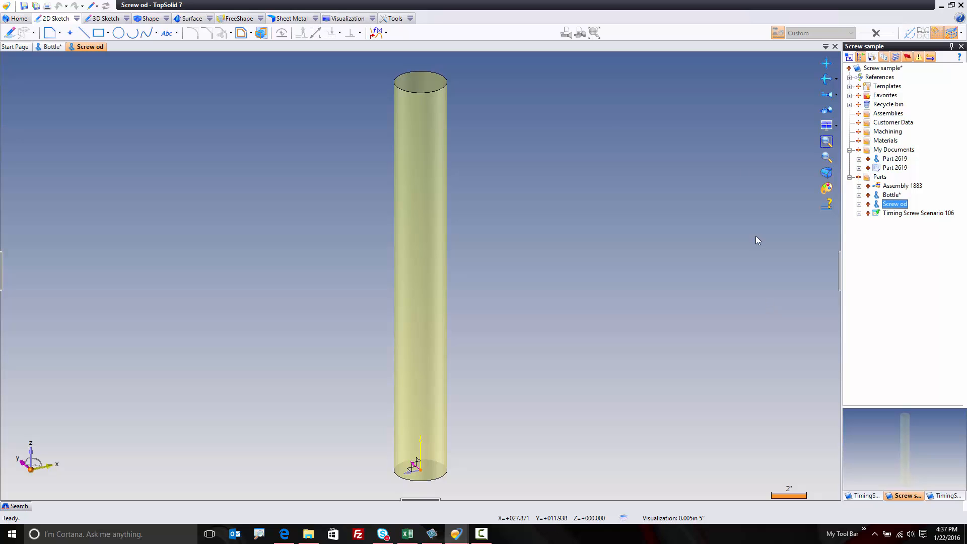
{"action": "left_click", "coordinate": [430, 241]}
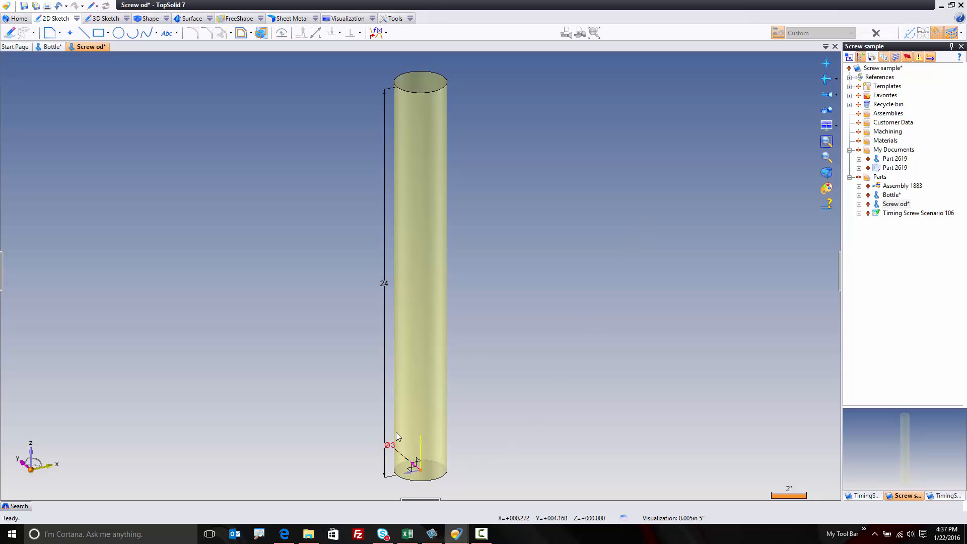
{"action": "key", "text": "Escape"}
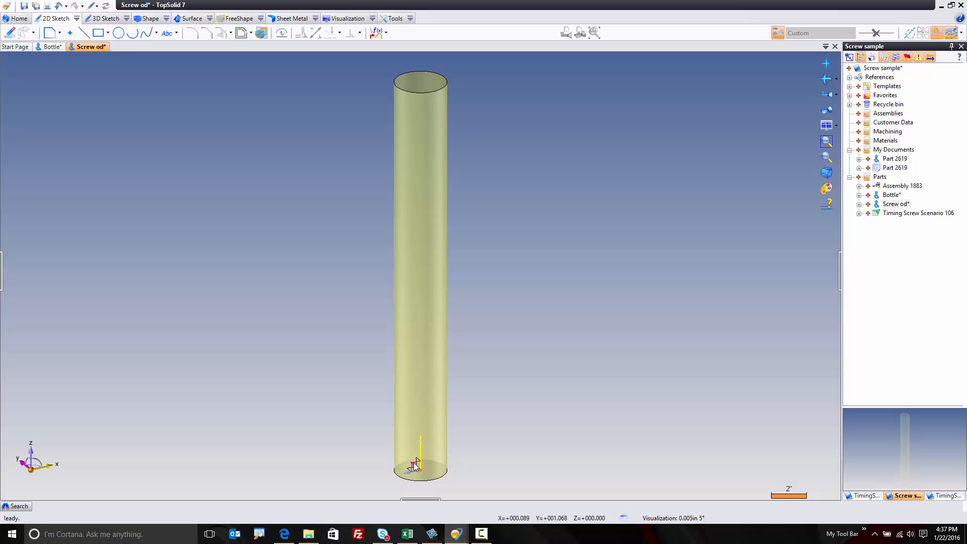
{"action": "right_click", "coordinate": [415, 464]}
{"action": "mouse_move", "coordinate": [461, 381]}
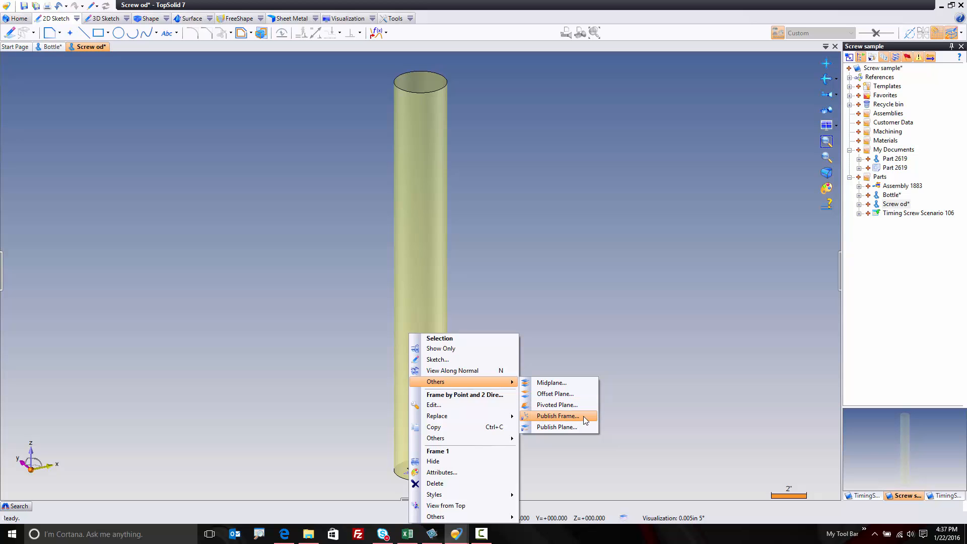
{"action": "left_click", "coordinate": [644, 309]}
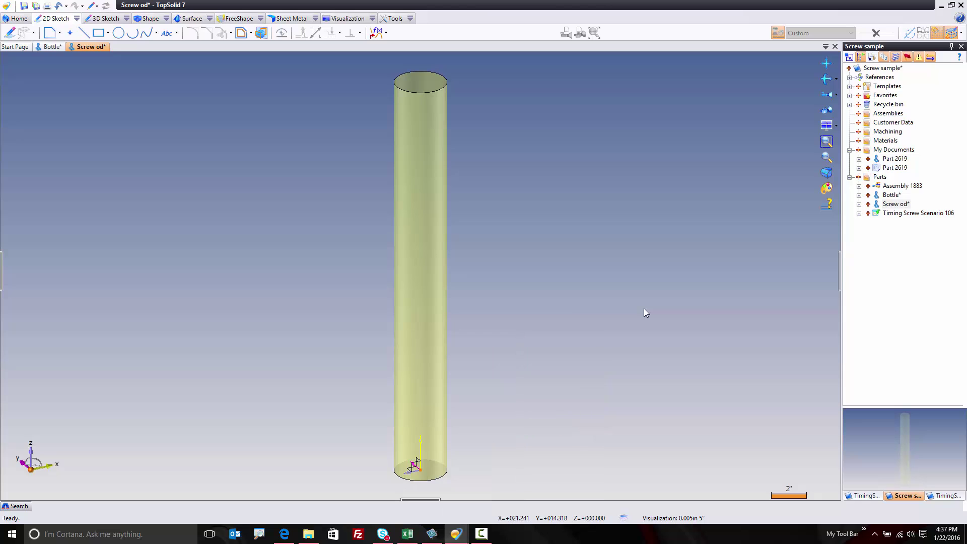
Step: Close the Screw od document, discarding changes
{"action": "middle_click", "coordinate": [91, 47]}
{"action": "left_click", "coordinate": [487, 285]}
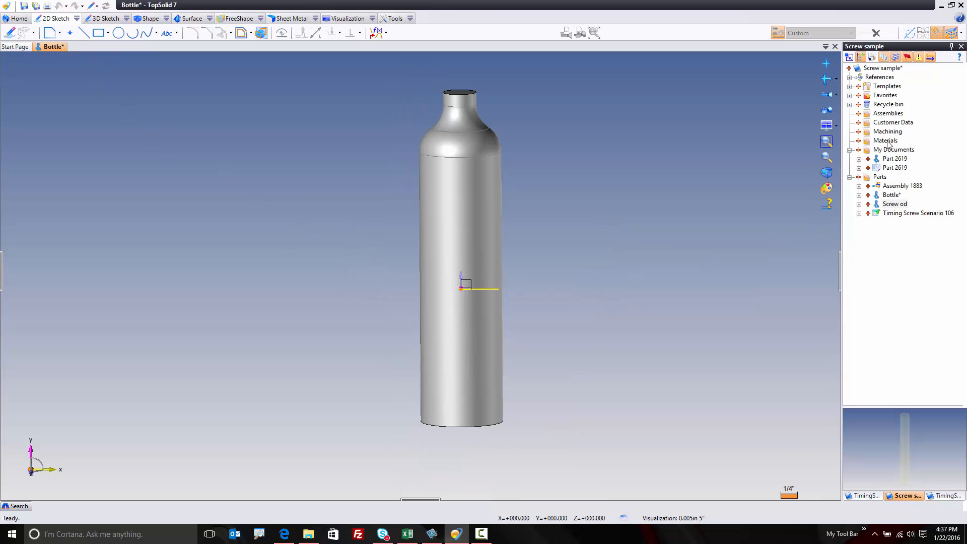
Step: Create a new assembly from the Screw Start template in Assemblies and name it Timing Screw
{"action": "left_click", "coordinate": [889, 114]}
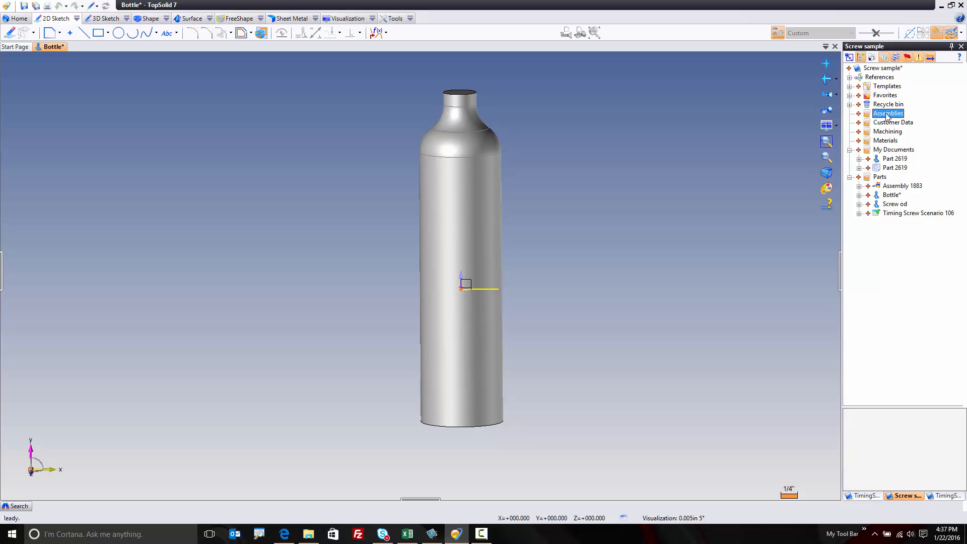
{"action": "right_click", "coordinate": [889, 114]}
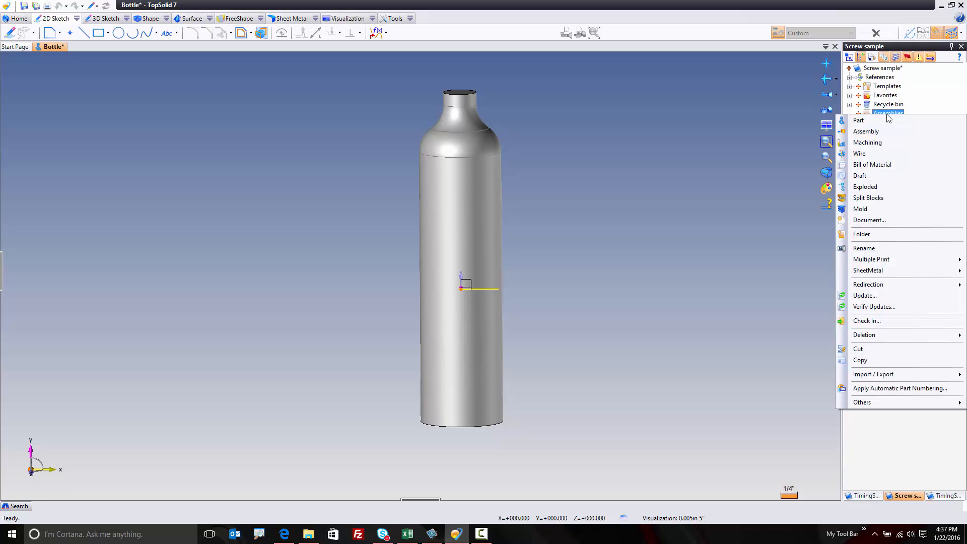
{"action": "left_click", "coordinate": [885, 136]}
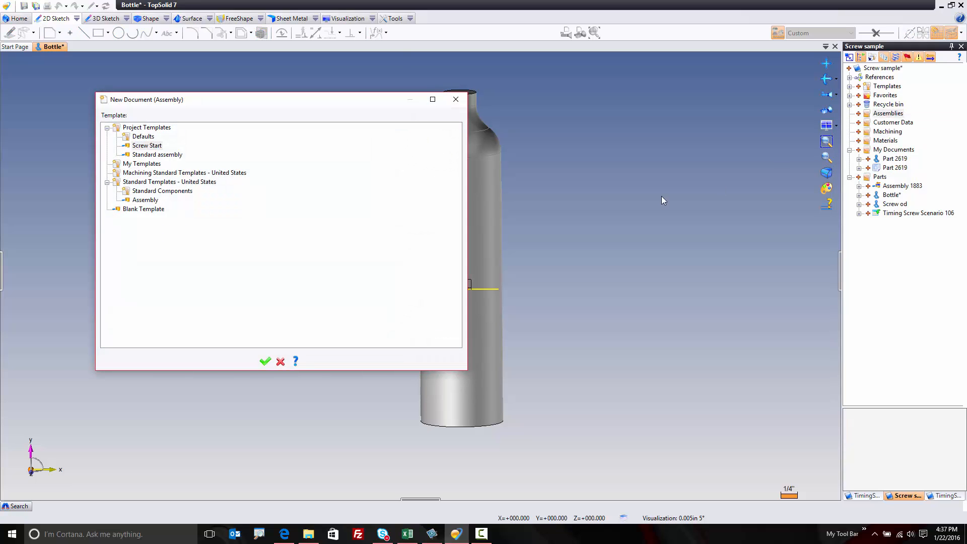
{"action": "left_click", "coordinate": [148, 146]}
{"action": "left_click", "coordinate": [265, 362]}
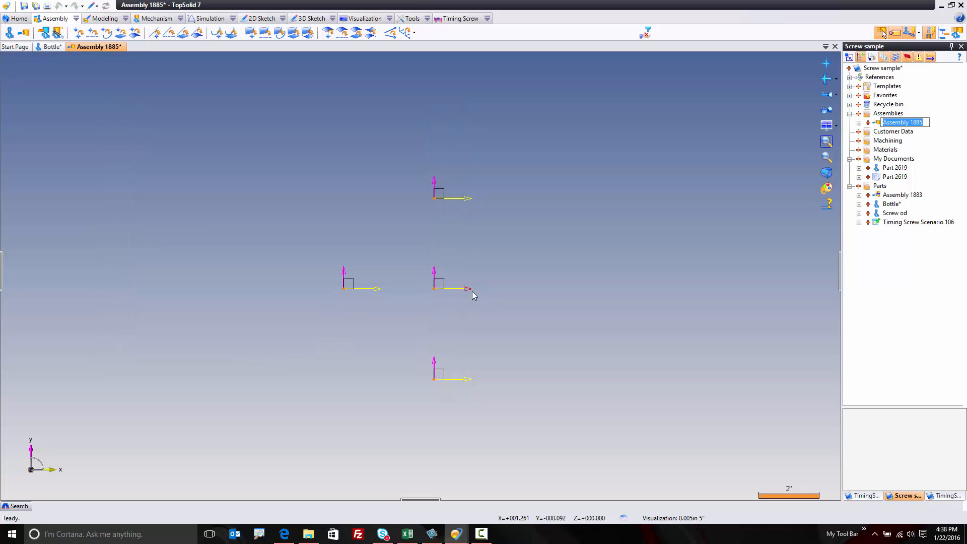
{"action": "type", "text": "Timing Screw"}
{"action": "key", "text": "Return"}
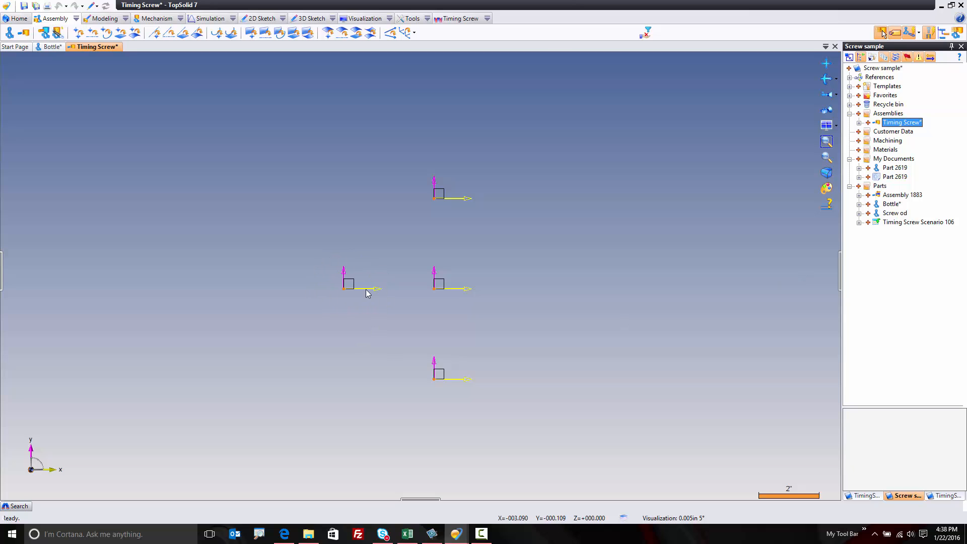
Step: Dimension the frames: horizontal distance 1.607 and vertical distance 1.763
{"action": "left_click", "coordinate": [351, 284]}
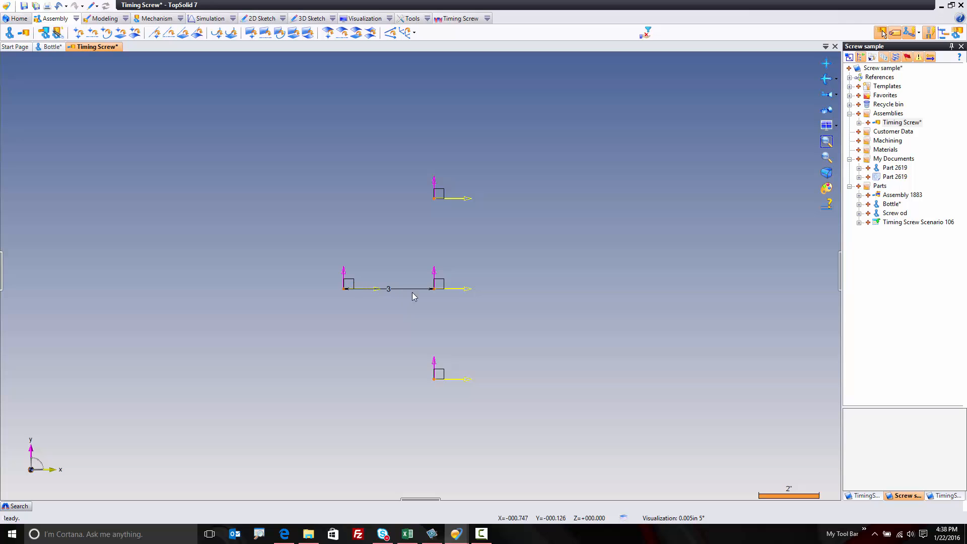
{"action": "left_click_drag", "start_coordinate": [409, 289], "coordinate": [388, 255]}
{"action": "double_click", "coordinate": [388, 252]}
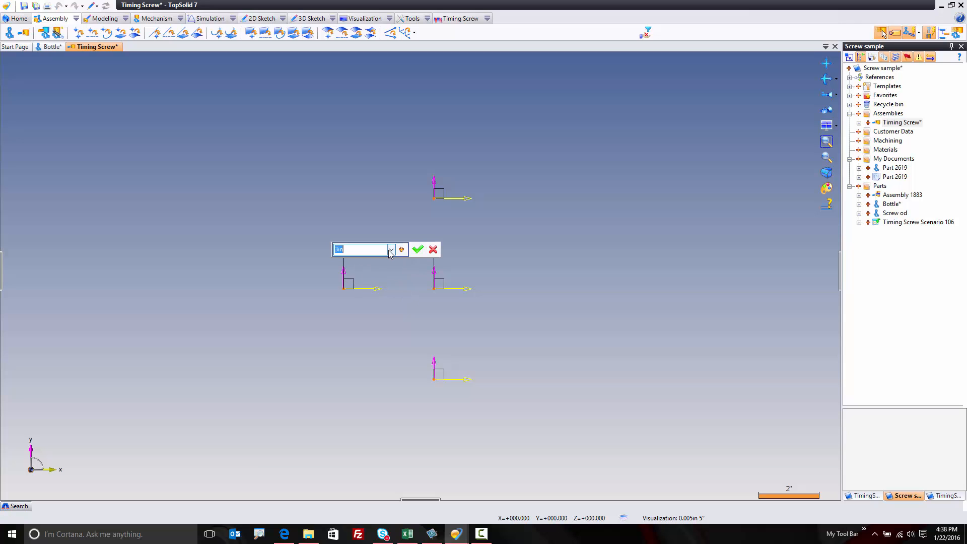
{"action": "type", "text": "1.607"}
{"action": "key", "text": "Return"}
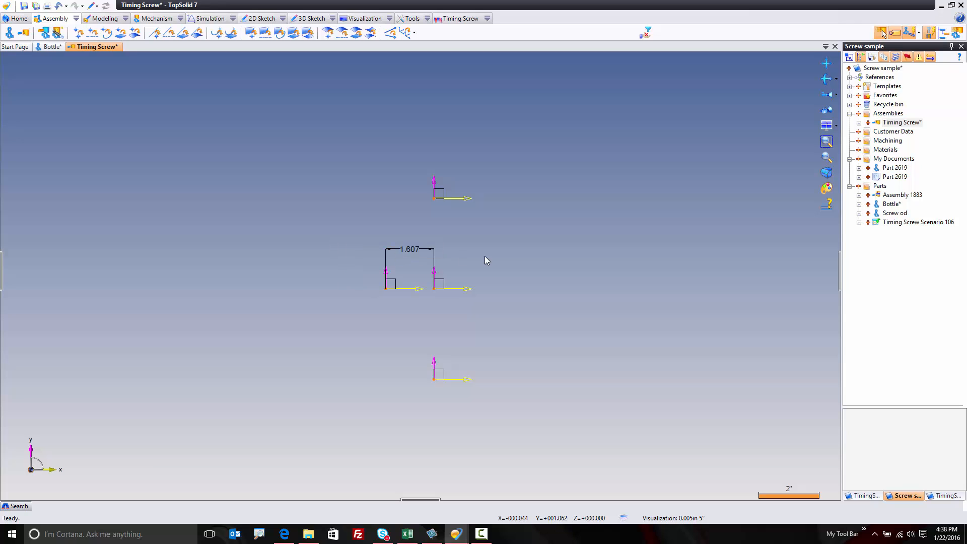
{"action": "left_click", "coordinate": [439, 374]}
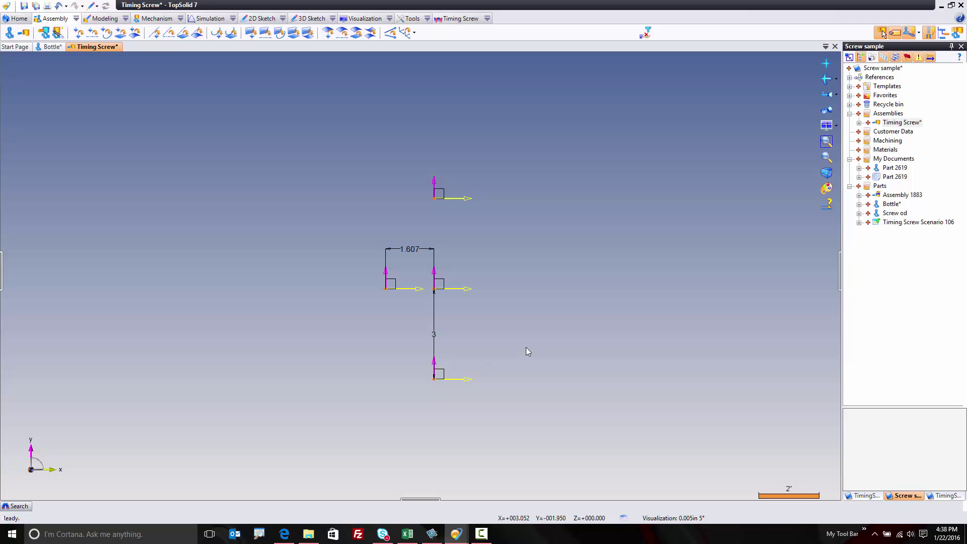
{"action": "double_click", "coordinate": [435, 334]}
{"action": "type", "text": "1.763"}
{"action": "key", "text": "Return"}
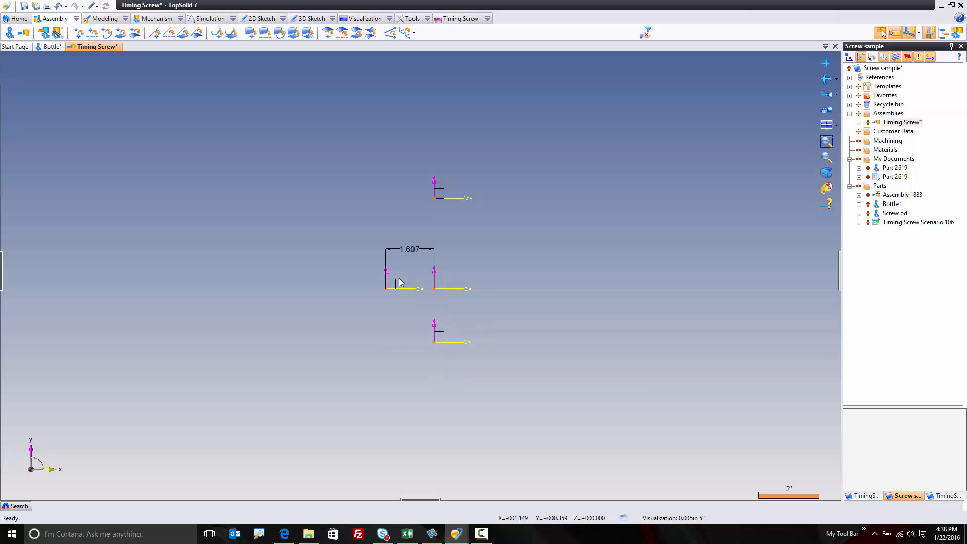
Step: Hide the top frame, Frame 1
{"action": "right_click", "coordinate": [437, 188]}
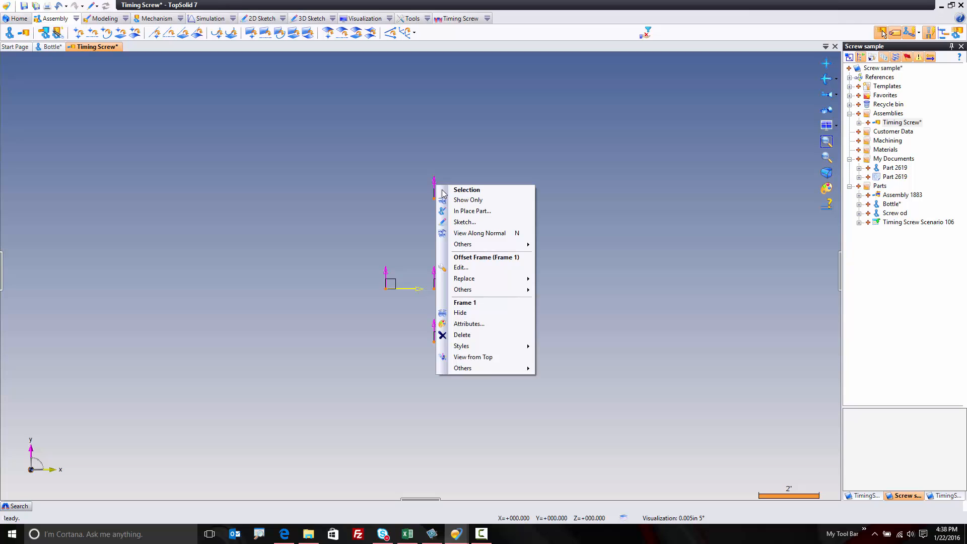
{"action": "left_click", "coordinate": [482, 313]}
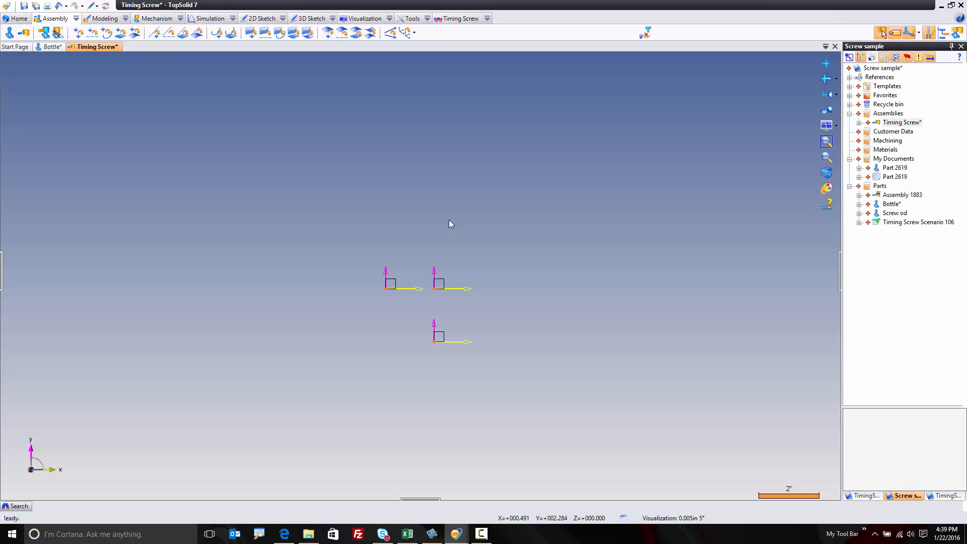
Step: Insert Screw od, edit its positioning and unfix it so the cylinder can move
{"action": "left_click", "coordinate": [895, 214]}
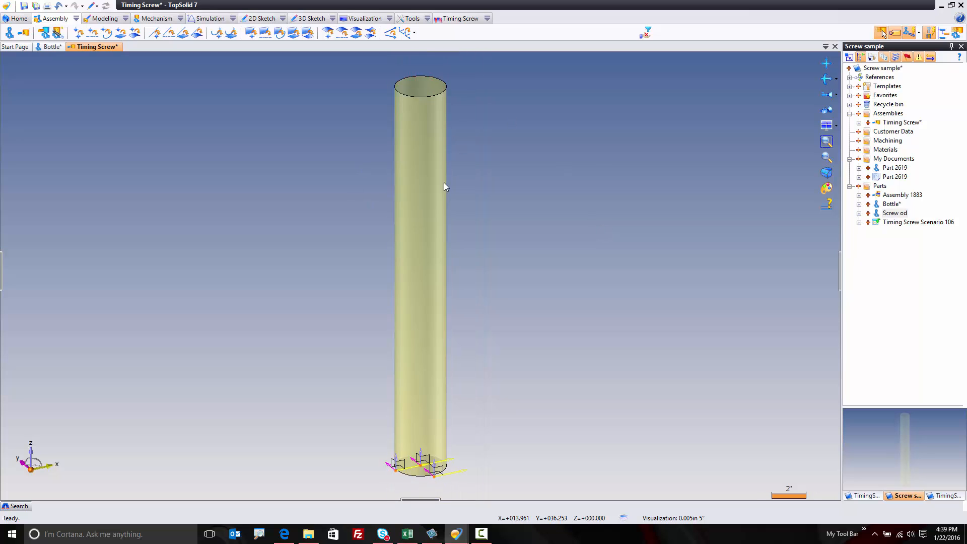
{"action": "right_click", "coordinate": [433, 171]}
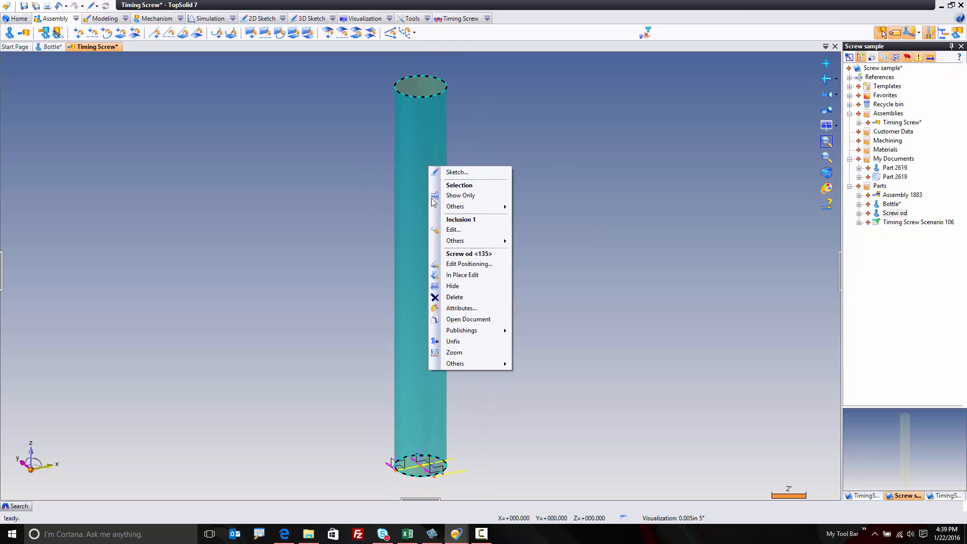
{"action": "left_click", "coordinate": [477, 265]}
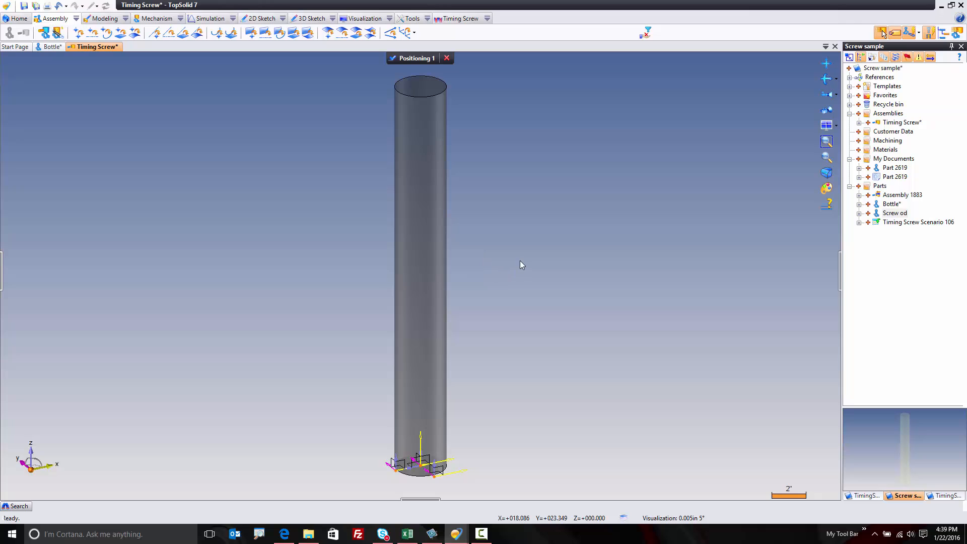
{"action": "right_click", "coordinate": [423, 210]}
{"action": "left_click", "coordinate": [447, 300]}
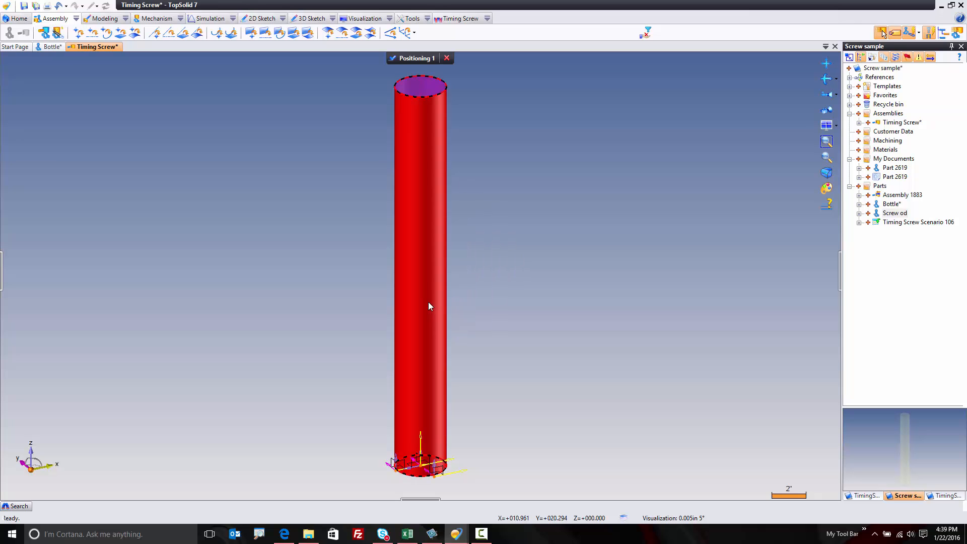
{"action": "left_click_drag", "start_coordinate": [423, 300], "coordinate": [511, 250]}
Step: Constrain the cylinder's frame onto the destination frame with Frame on Frame and validate
{"action": "left_click", "coordinate": [405, 33]}
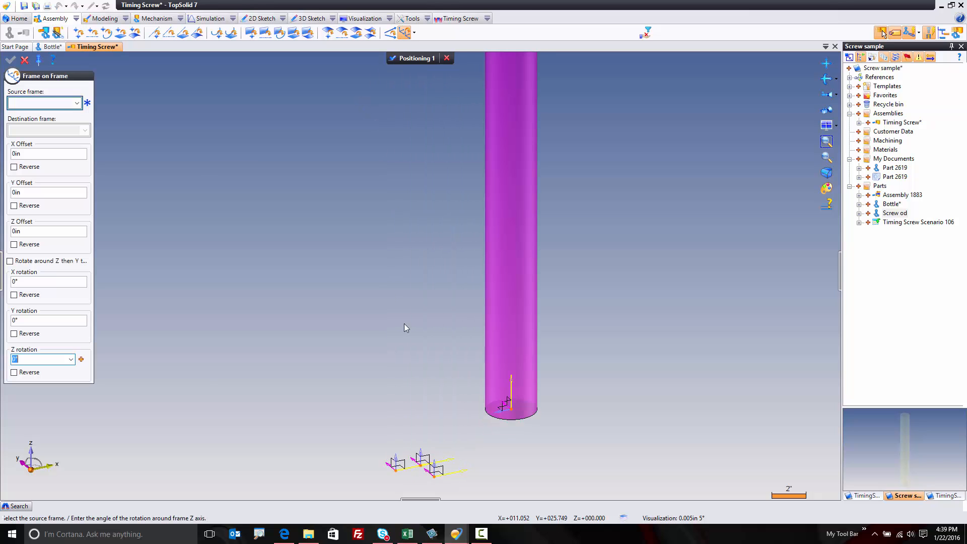
{"action": "left_click", "coordinate": [507, 409]}
{"action": "left_click", "coordinate": [423, 463]}
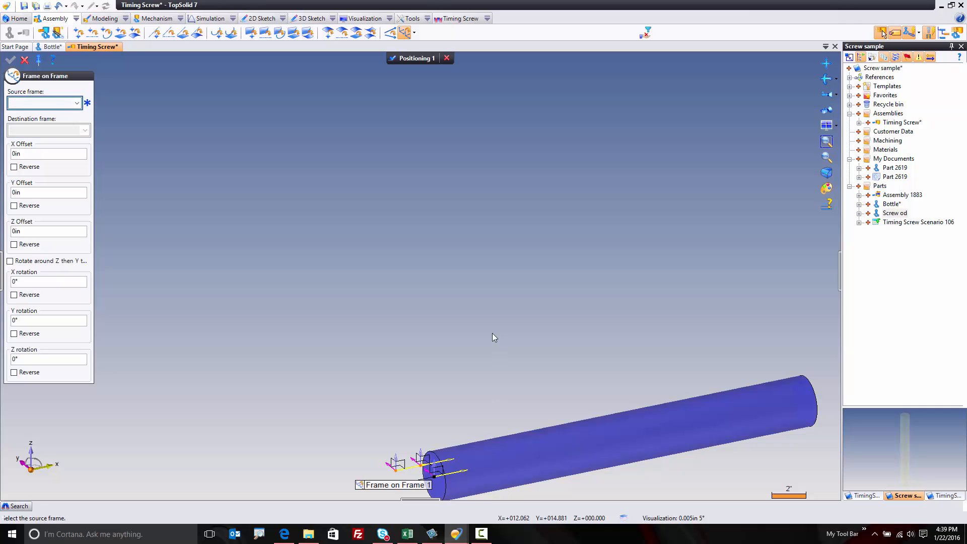
{"action": "left_click", "coordinate": [393, 58]}
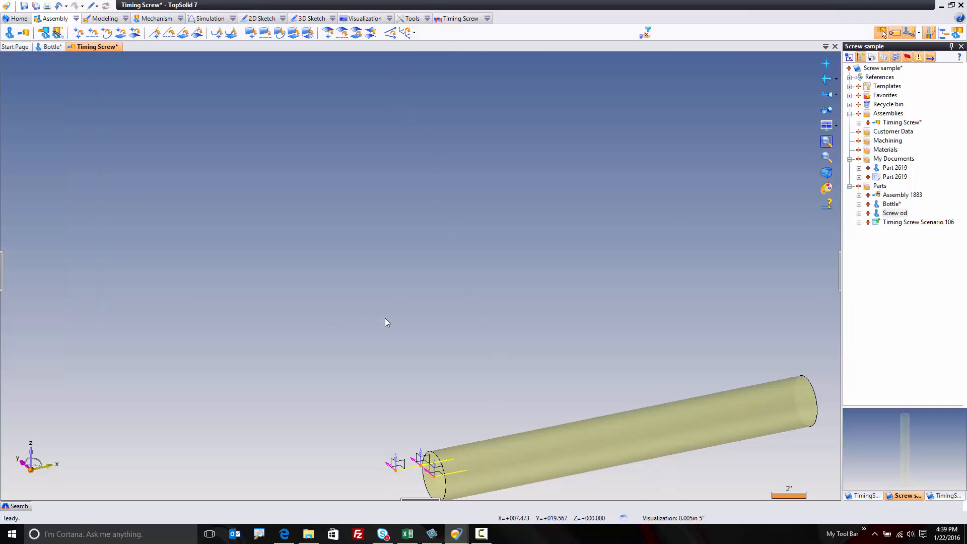
{"action": "middle_click_drag", "start_coordinate": [384, 306], "coordinate": [385, 238]}
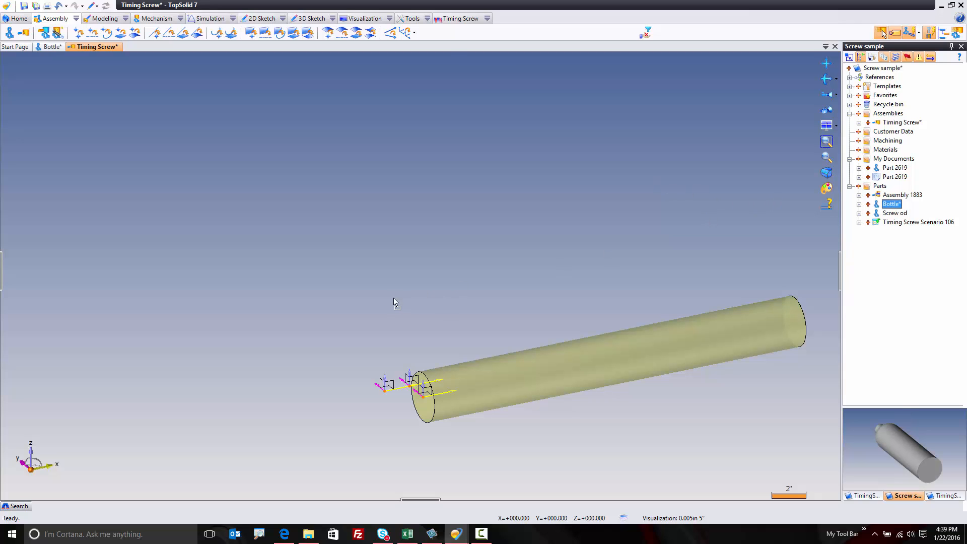
Step: Insert the Bottle and stand it on the cylinder's end frame with Frame on Frame
{"action": "left_click_drag", "start_coordinate": [892, 204], "coordinate": [394, 303]}
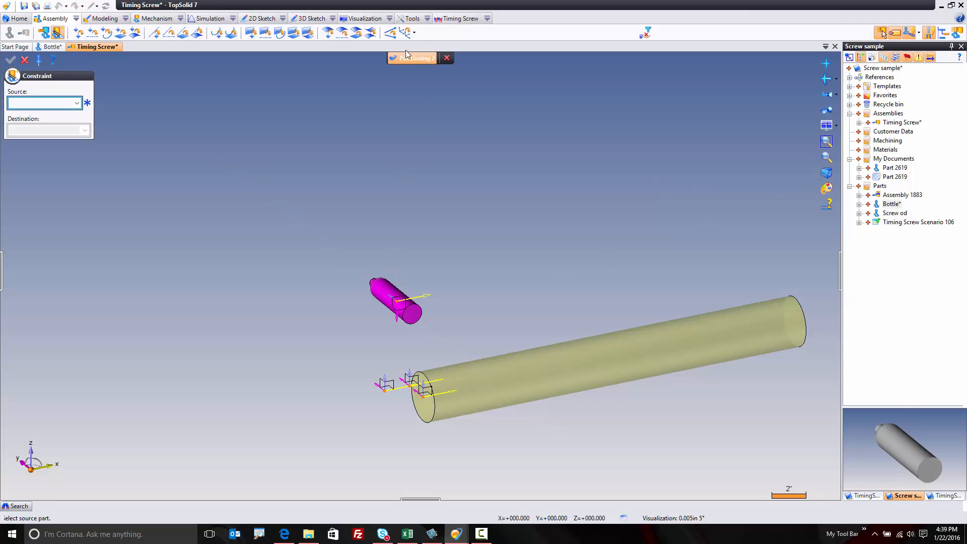
{"action": "left_click", "coordinate": [406, 32]}
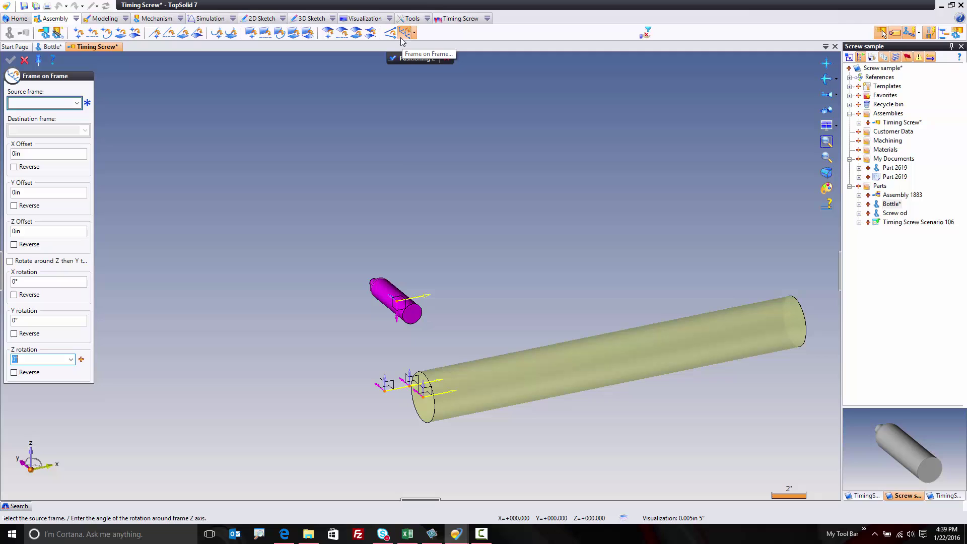
{"action": "left_click", "coordinate": [403, 297]}
{"action": "left_click", "coordinate": [410, 381]}
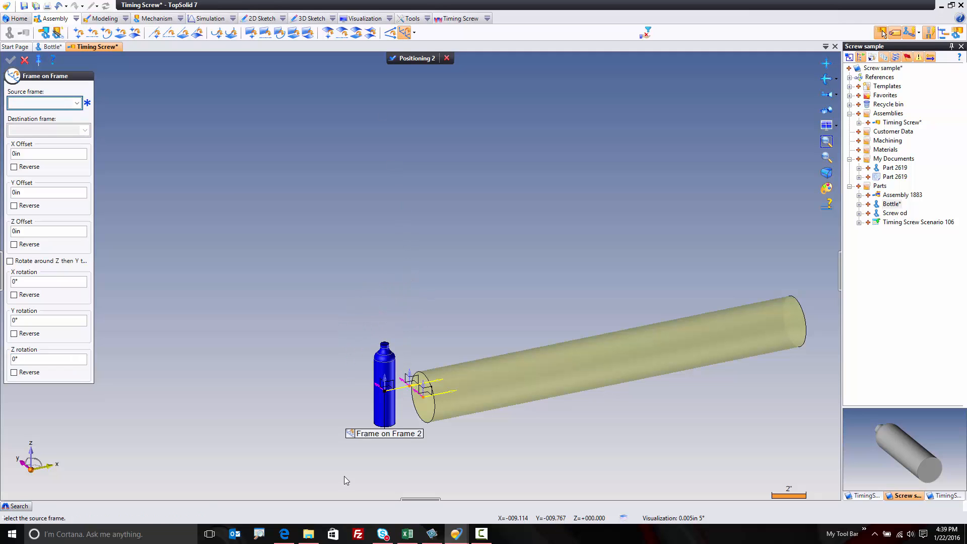
{"action": "left_click", "coordinate": [447, 58]}
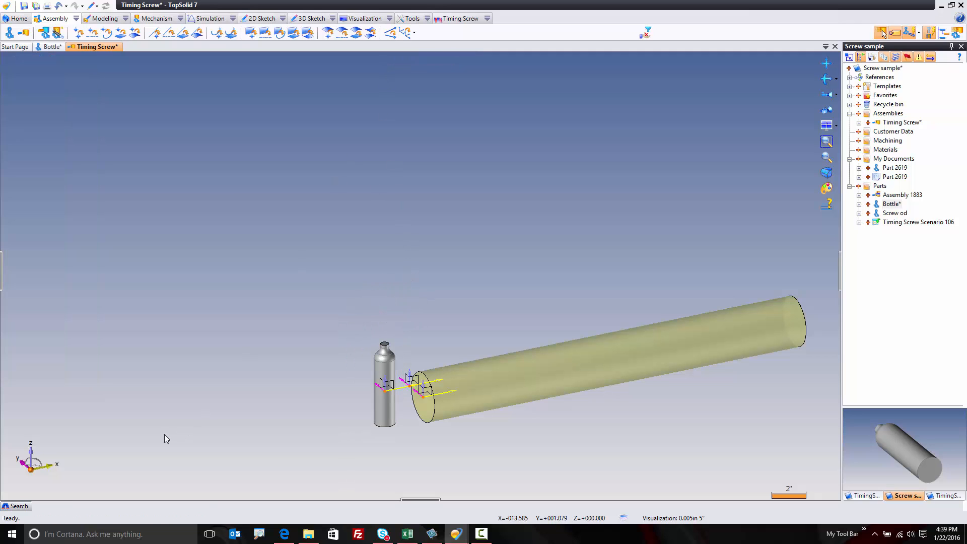
Step: View the assembly from the top, save all documents, and open Timing Screw Scenario 106
{"action": "left_click", "coordinate": [32, 456]}
{"action": "scroll", "coordinate": [296, 439], "scroll_direction": "up", "scroll_amount": 3}
{"action": "mouse_move", "coordinate": [344, 416]}
{"action": "middle_mouse_down"}
{"action": "mouse_move", "coordinate": [305, 384]}
{"action": "mouse_move", "coordinate": [269, 375]}
{"action": "middle_mouse_up"}
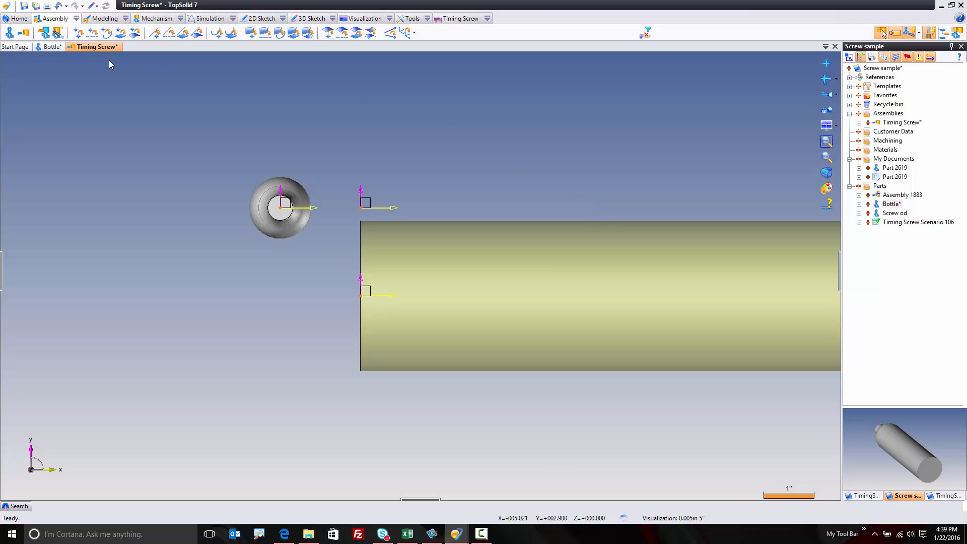
{"action": "key", "text": "ctrl+s"}
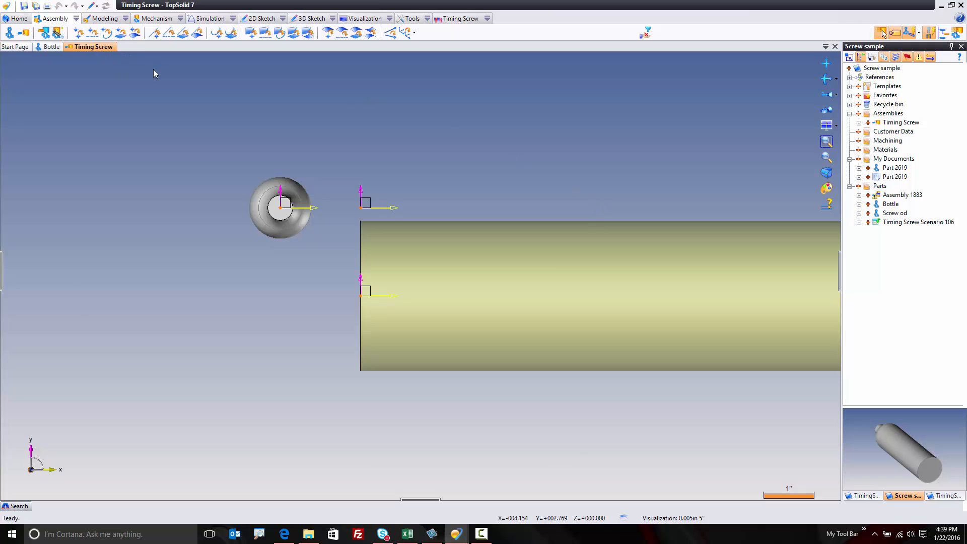
{"action": "double_click", "coordinate": [914, 221]}
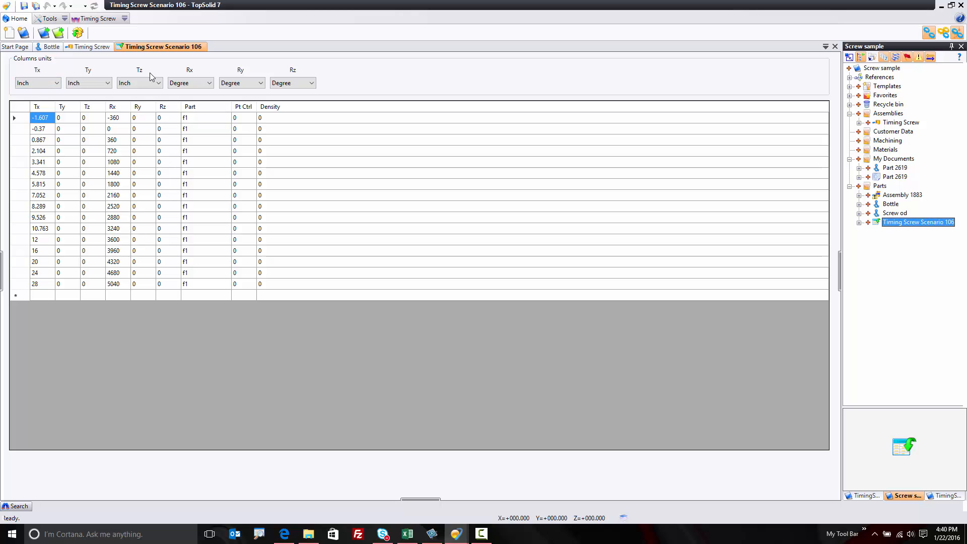
Step: Dock the scenario table beside the 3D view
{"action": "mouse_move", "coordinate": [159, 47]}
{"action": "left_mouse_down"}
{"action": "mouse_move", "coordinate": [654, 200]}
{"action": "mouse_move", "coordinate": [706, 201]}
{"action": "left_mouse_up"}
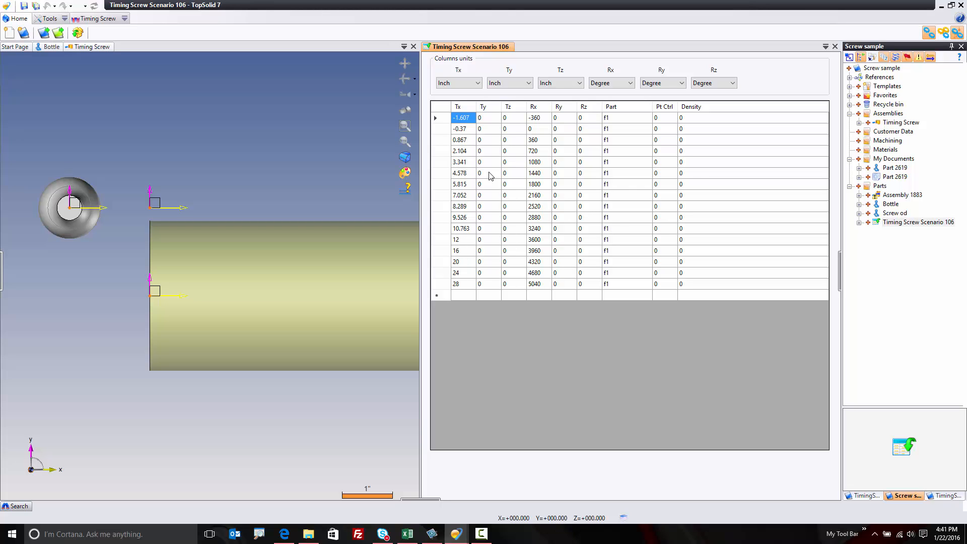
Step: Close the scenario table, switch to Excel and start a blank workbook
{"action": "middle_click", "coordinate": [464, 46]}
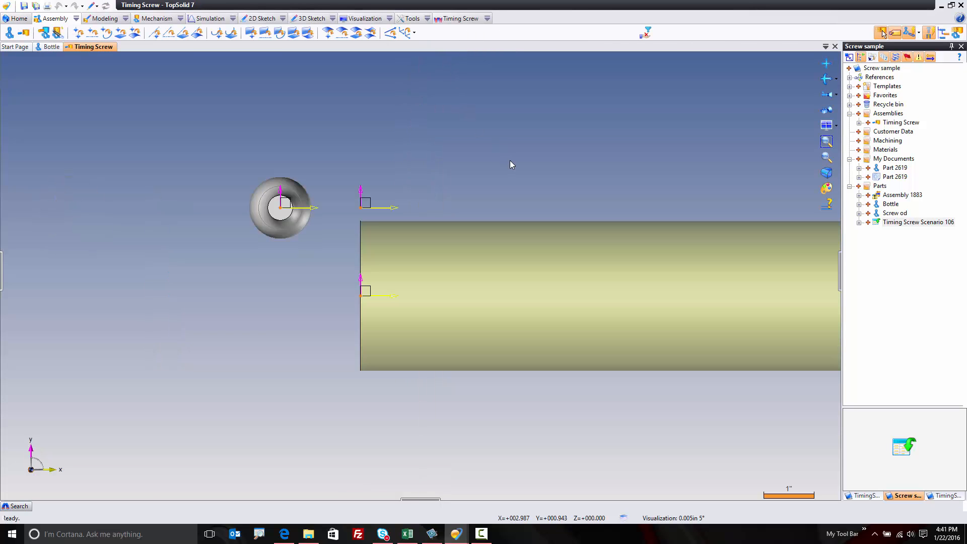
{"action": "left_click", "coordinate": [408, 534]}
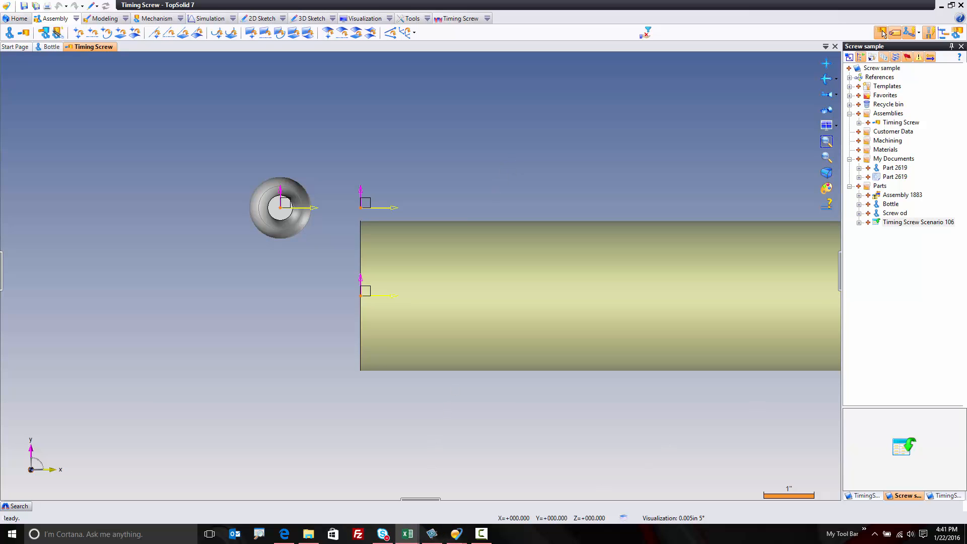
{"action": "left_click_drag", "start_coordinate": [643, 32], "coordinate": [377, 5]}
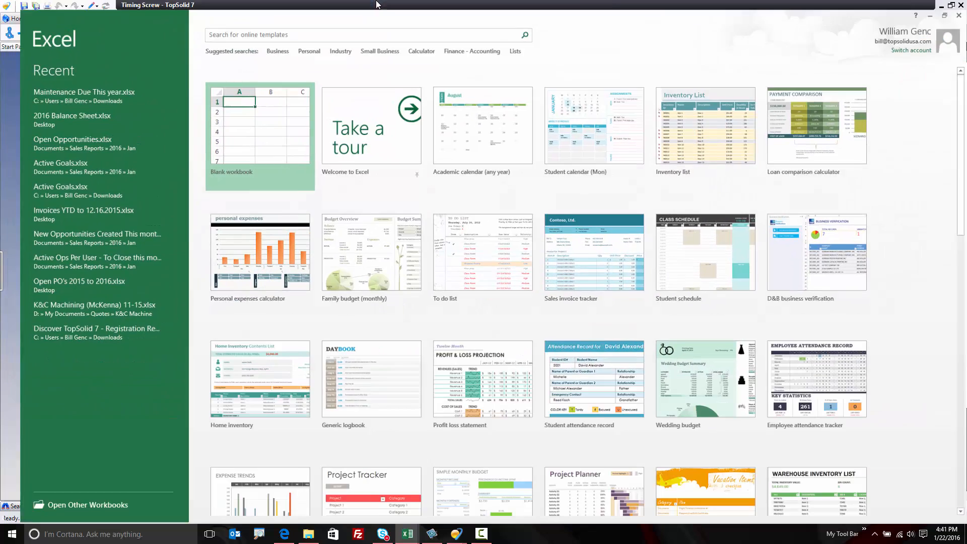
{"action": "left_click", "coordinate": [249, 124]}
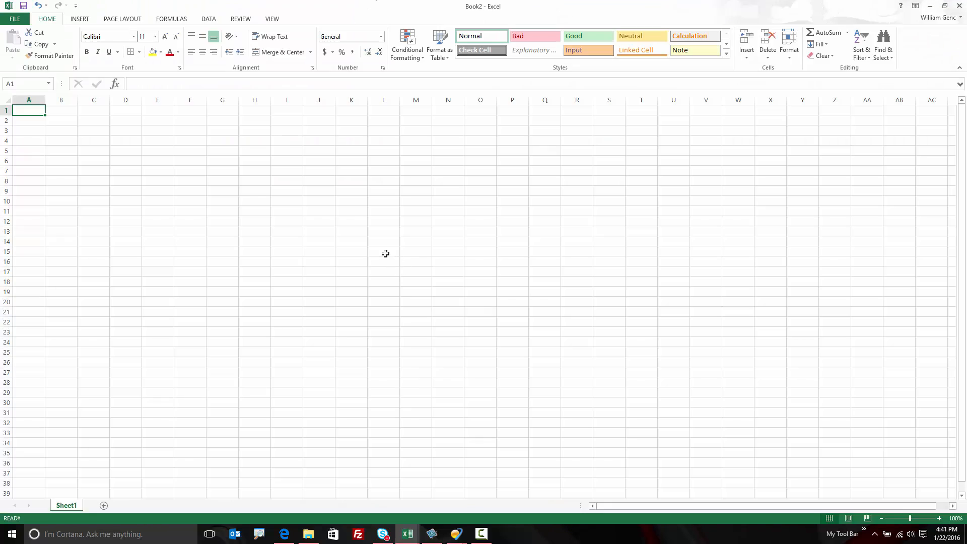
{"action": "scroll", "coordinate": [236, 204], "scroll_direction": "up", "scroll_amount": 3, "text": "ctrl"}
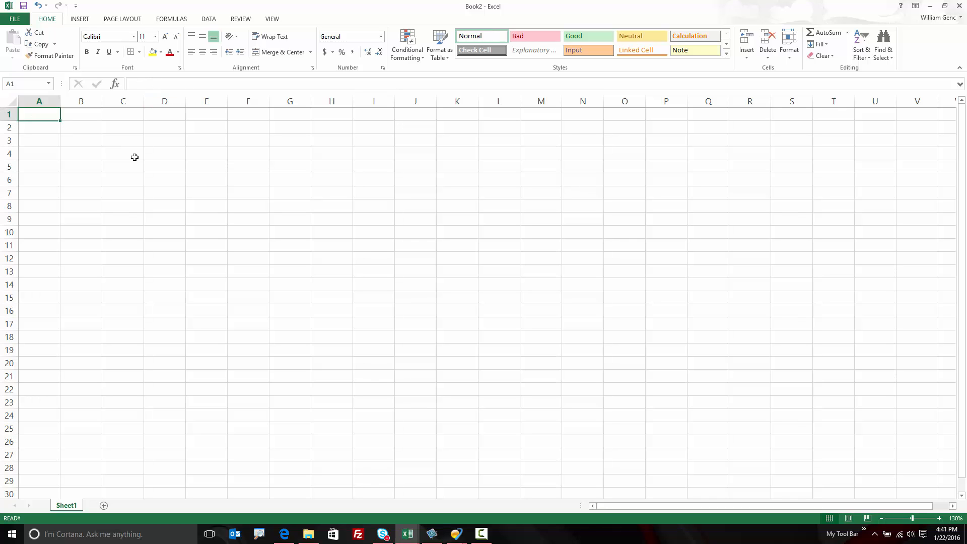
{"action": "type", "text": "-"}
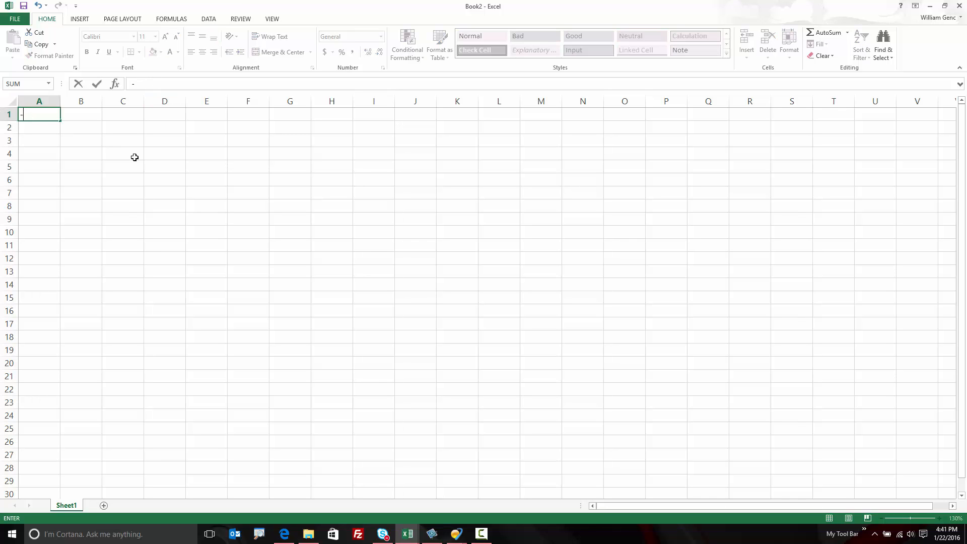
{"action": "type", "text": "1.607"}
Step: Fill row 1 with -1.607, 0, 0, -360, 0, 0, f1, 0, 0 across columns A to I
{"action": "key", "text": "Tab"}
{"action": "type", "text": "0"}
{"action": "key", "text": "Tab"}
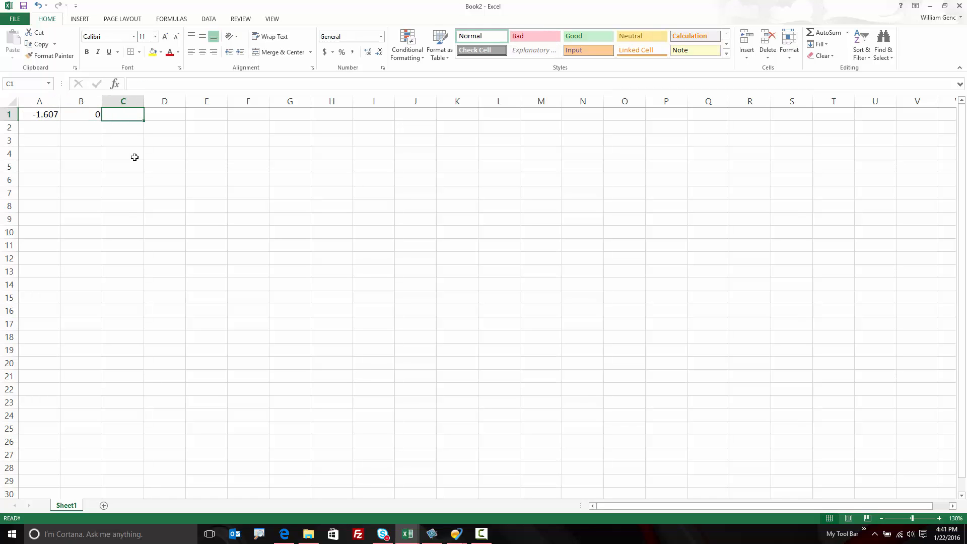
{"action": "type", "text": "0"}
{"action": "key", "text": "Tab"}
{"action": "type", "text": "-3"}
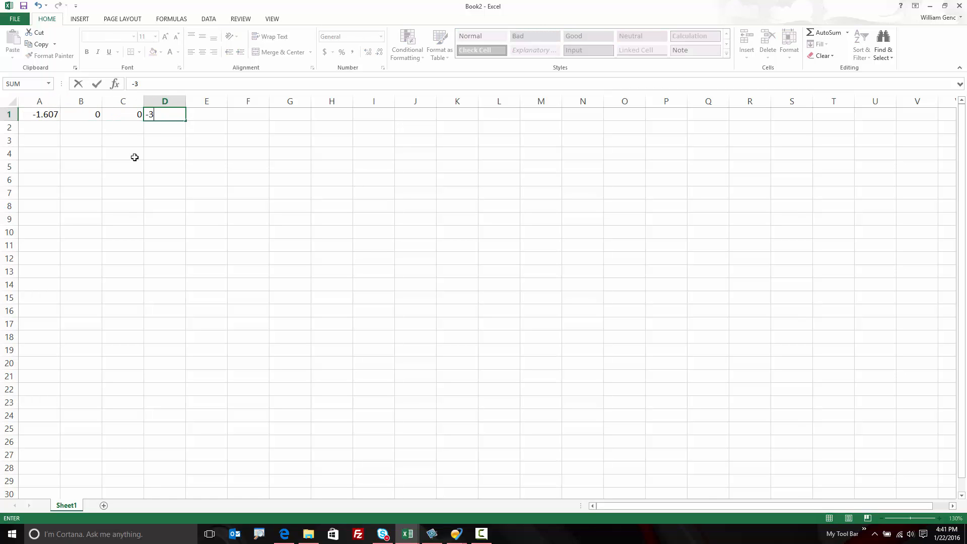
{"action": "type", "text": "60"}
{"action": "key", "text": "Tab"}
{"action": "type", "text": "0"}
{"action": "key", "text": "Tab"}
{"action": "type", "text": "0"}
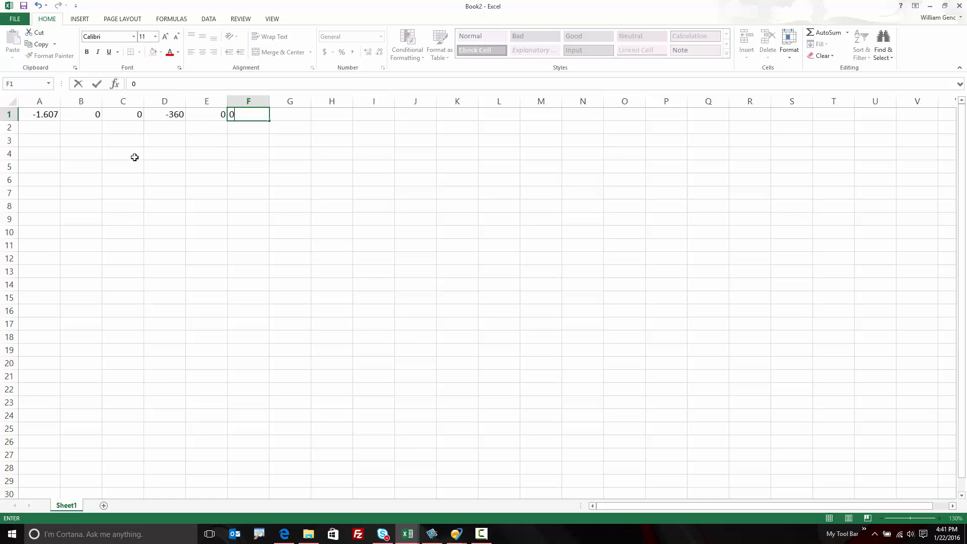
{"action": "key", "text": "Tab"}
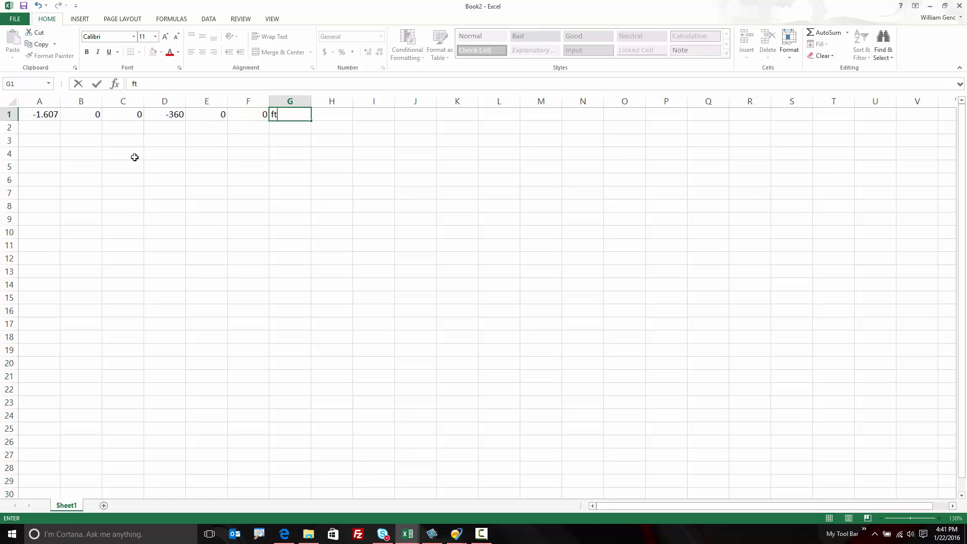
{"action": "key", "text": "Tab"}
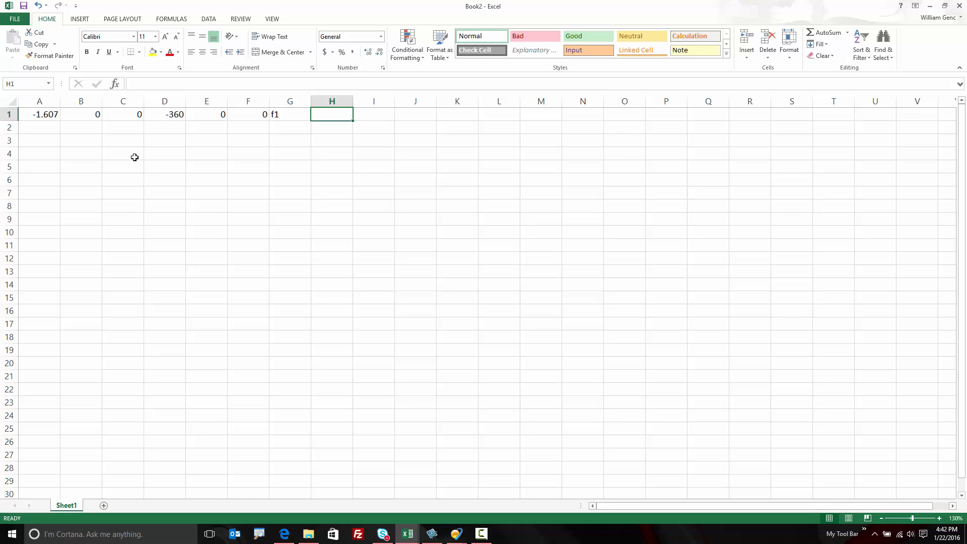
{"action": "type", "text": "0"}
{"action": "key", "text": "Tab"}
{"action": "type", "text": "0"}
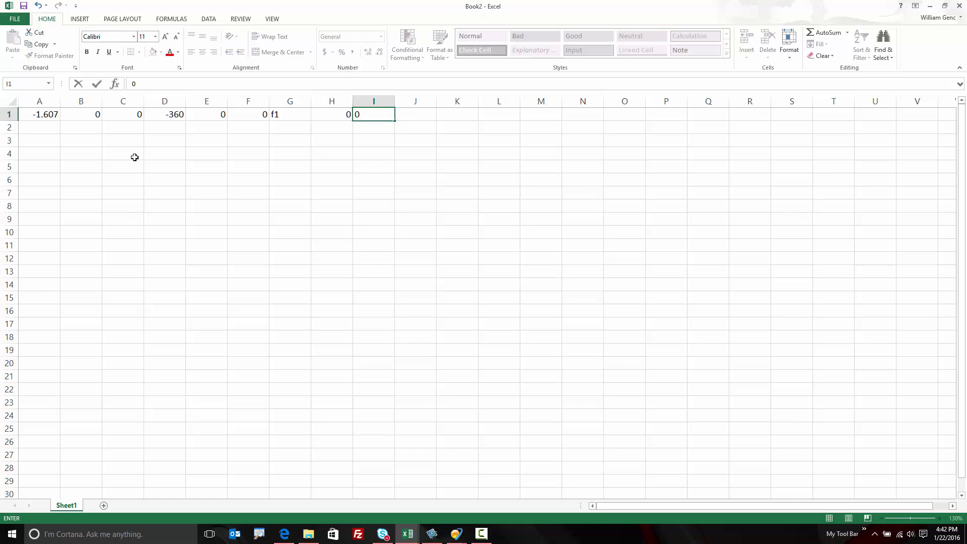
{"action": "key", "text": "Return"}
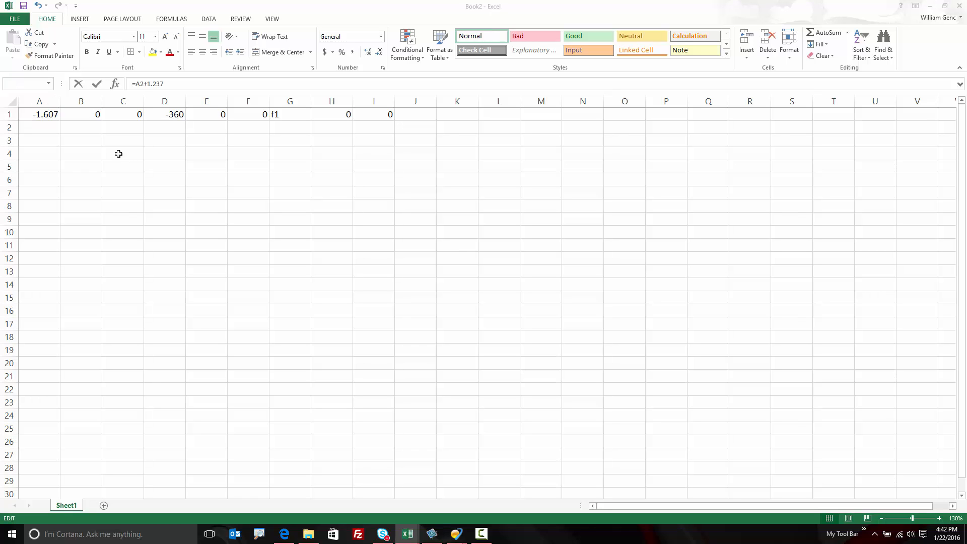
Step: Make A2 the formula =A1+1.237, giving -0.37
{"action": "left_click", "coordinate": [36, 131]}
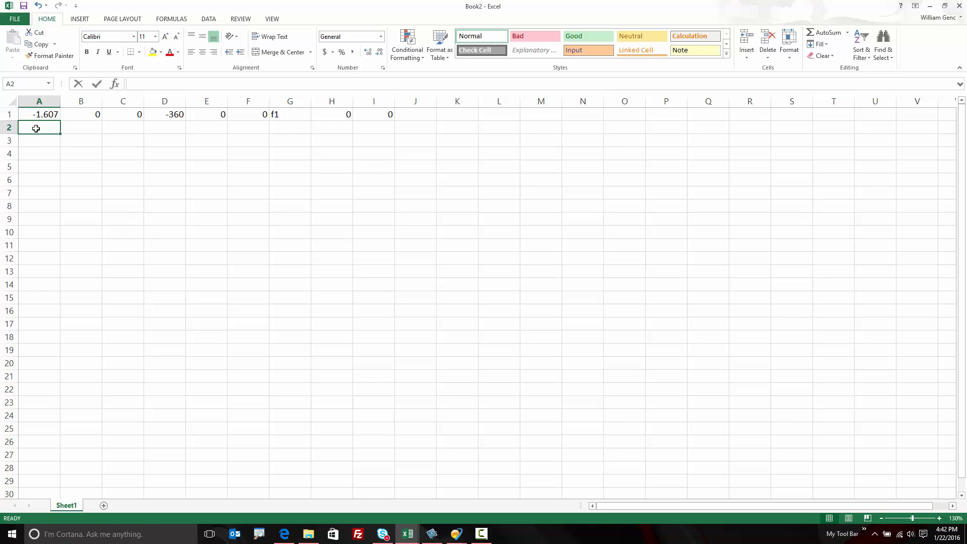
{"action": "type", "text": "="}
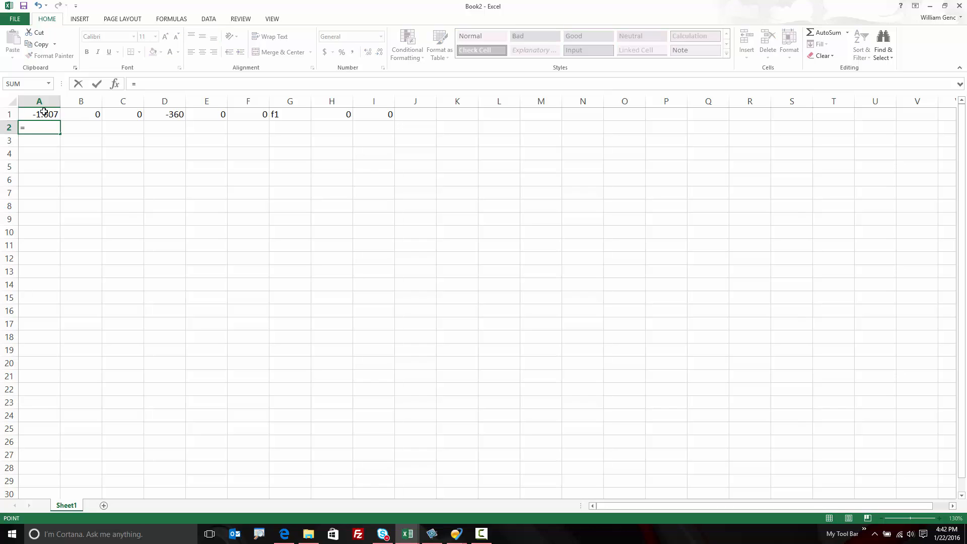
{"action": "left_click", "coordinate": [43, 113]}
{"action": "type", "text": "+1."}
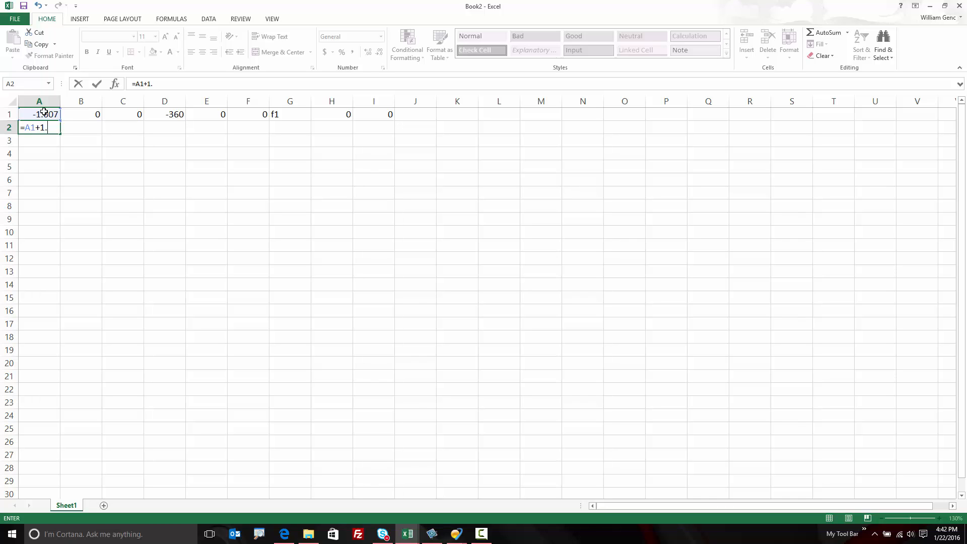
{"action": "type", "text": "237"}
{"action": "key", "text": "Return"}
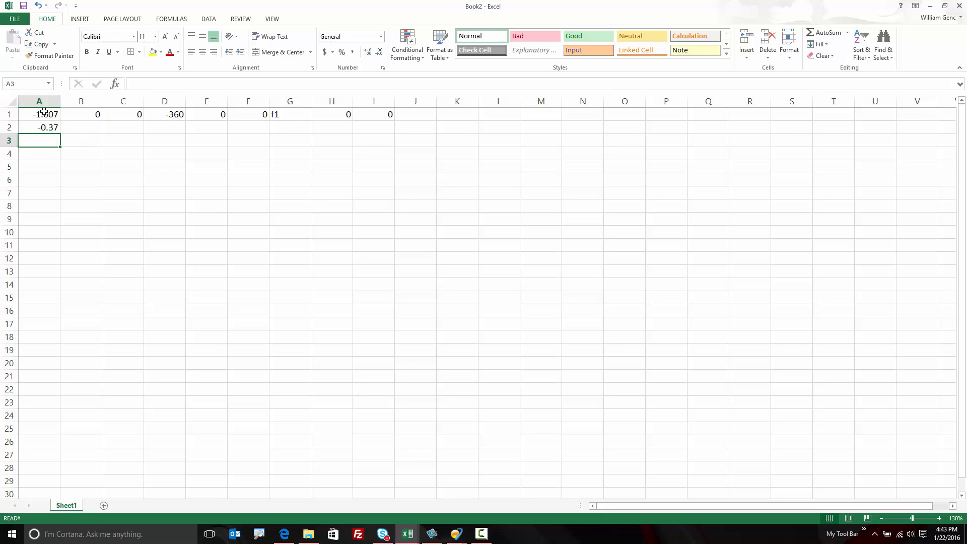
Step: Fill B2:I2 with 0, 0, 0, 0, 0, f1, 0, 0
{"action": "left_click", "coordinate": [88, 128]}
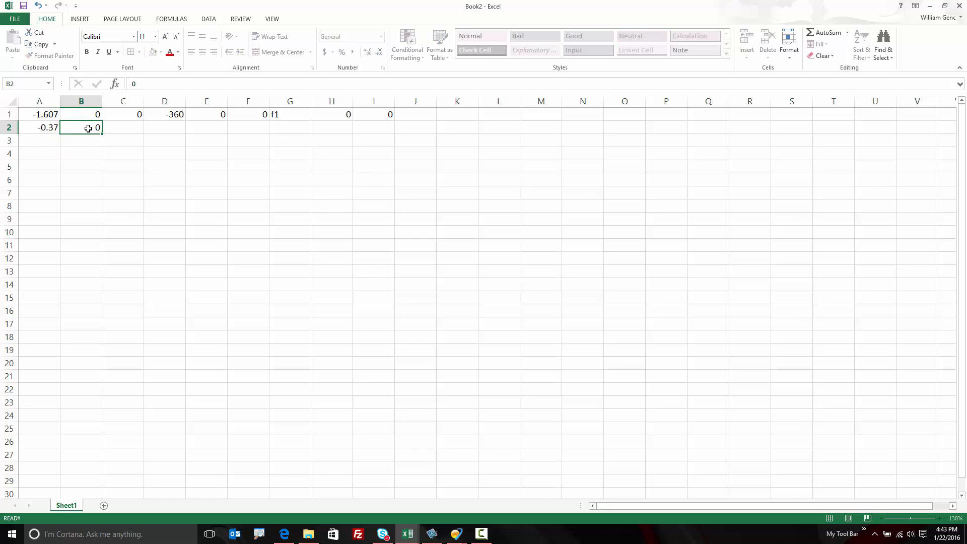
{"action": "type", "text": "0"}
{"action": "key", "text": "Tab"}
{"action": "type", "text": "0"}
{"action": "key", "text": "Tab"}
{"action": "type", "text": "0"}
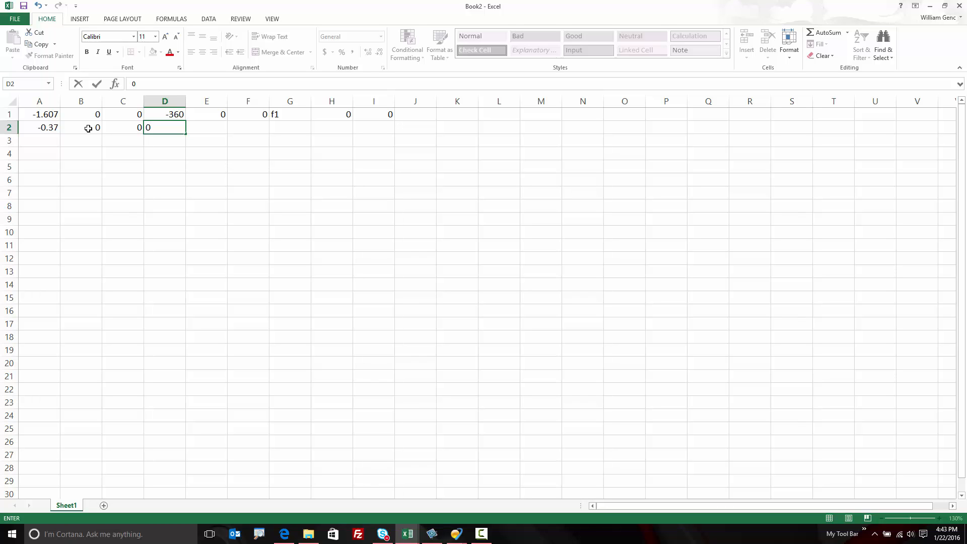
{"action": "key", "text": "Tab"}
{"action": "type", "text": "0"}
{"action": "key", "text": "Tab"}
{"action": "type", "text": "0"}
{"action": "key", "text": "Tab"}
{"action": "type", "text": "f"}
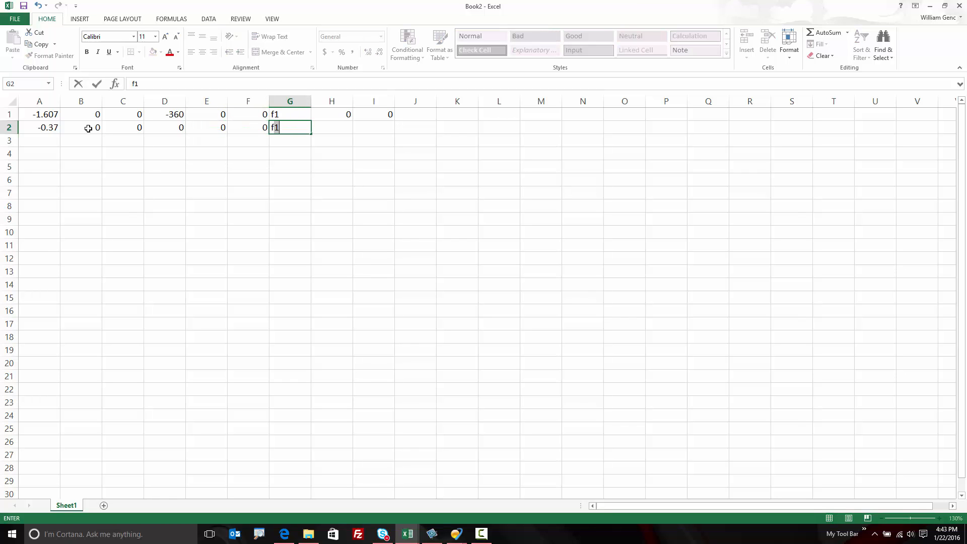
{"action": "type", "text": "1"}
{"action": "key", "text": "Tab"}
{"action": "type", "text": "0"}
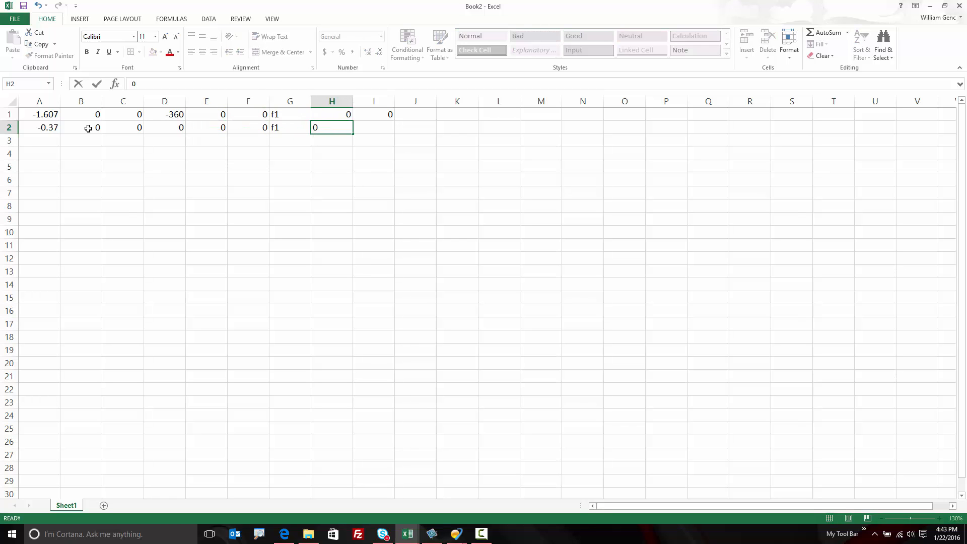
{"action": "key", "text": "Tab"}
{"action": "type", "text": "0"}
{"action": "key", "text": "Return"}
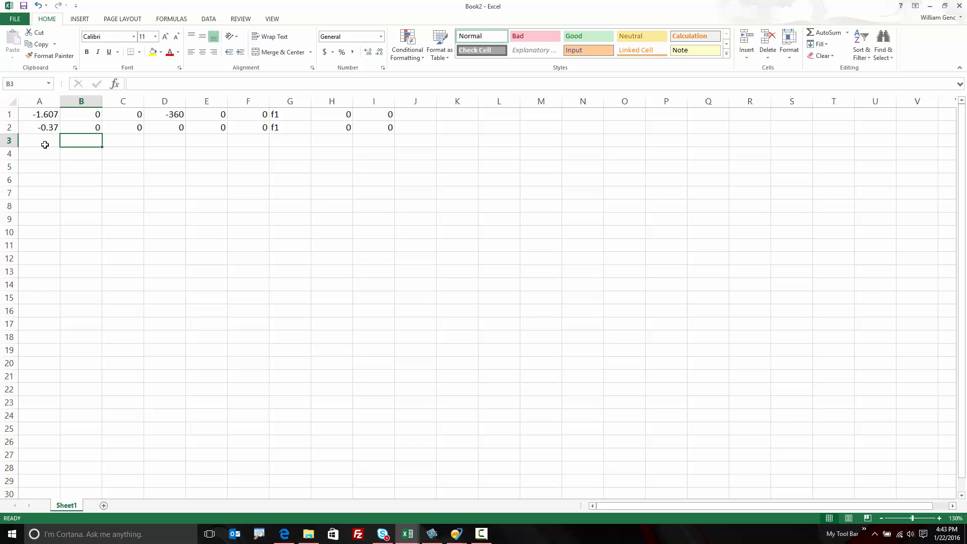
Step: Copy the A2 formula down to row 14, then clear A13 and A14
{"action": "left_click", "coordinate": [43, 142]}
{"action": "left_click", "coordinate": [52, 129]}
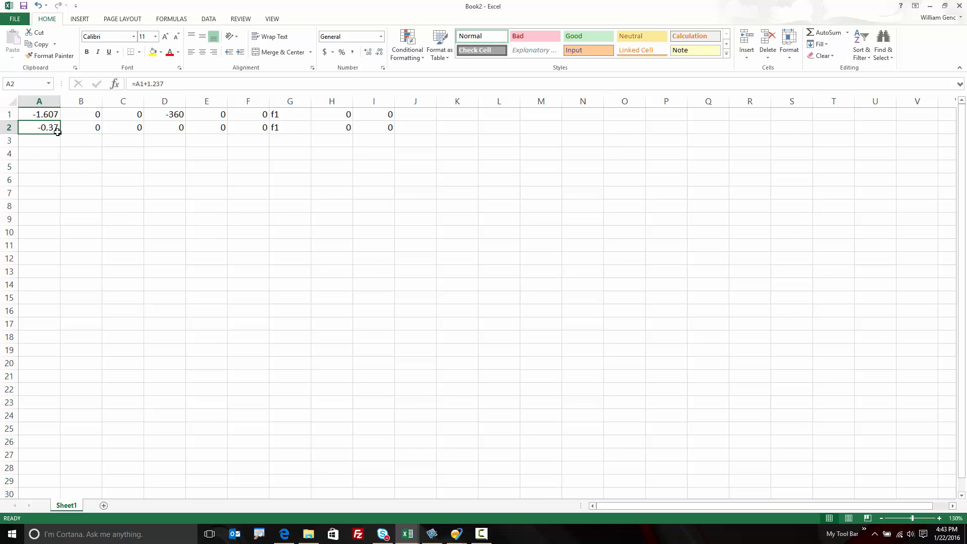
{"action": "left_click_drag", "start_coordinate": [60, 135], "coordinate": [41, 289]}
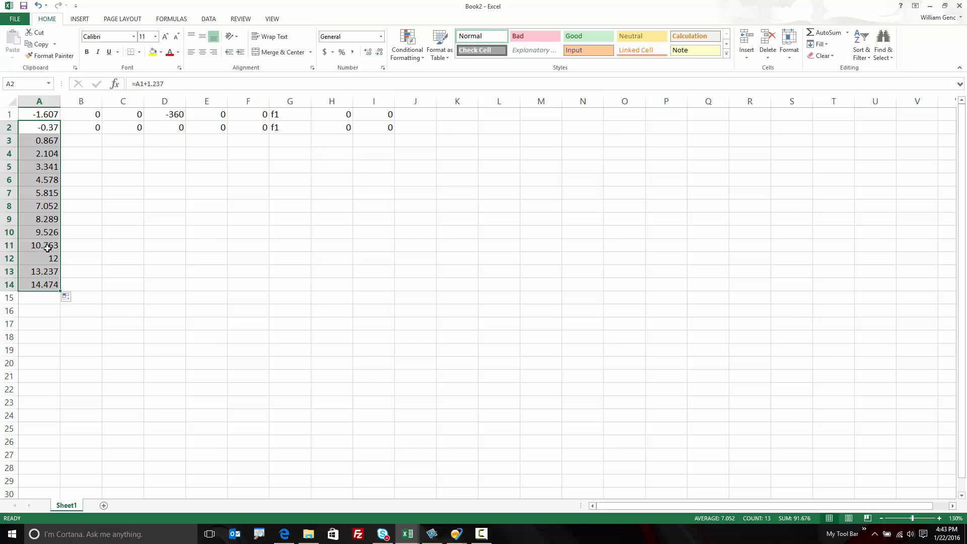
{"action": "left_click", "coordinate": [45, 271]}
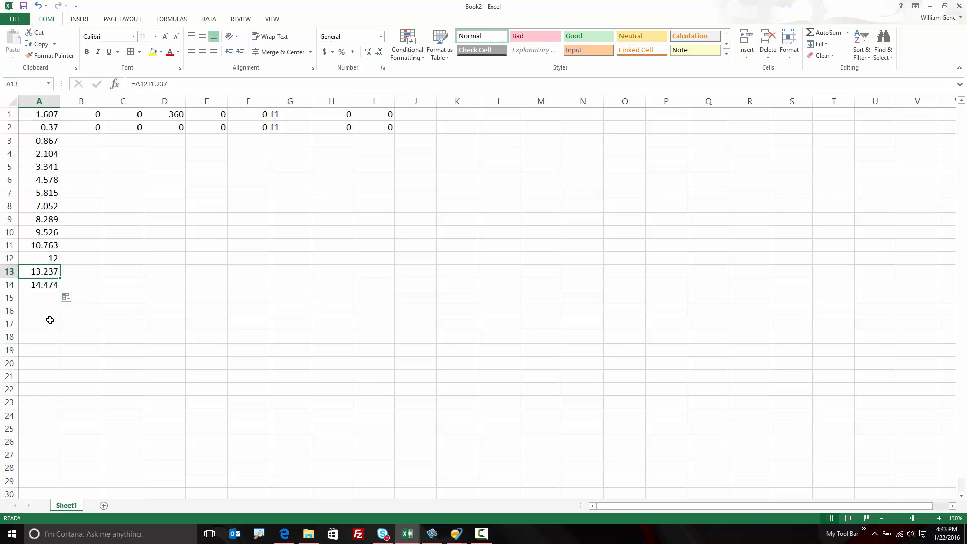
{"action": "key", "text": "Delete"}
{"action": "left_click", "coordinate": [43, 286]}
{"action": "key", "text": "Delete"}
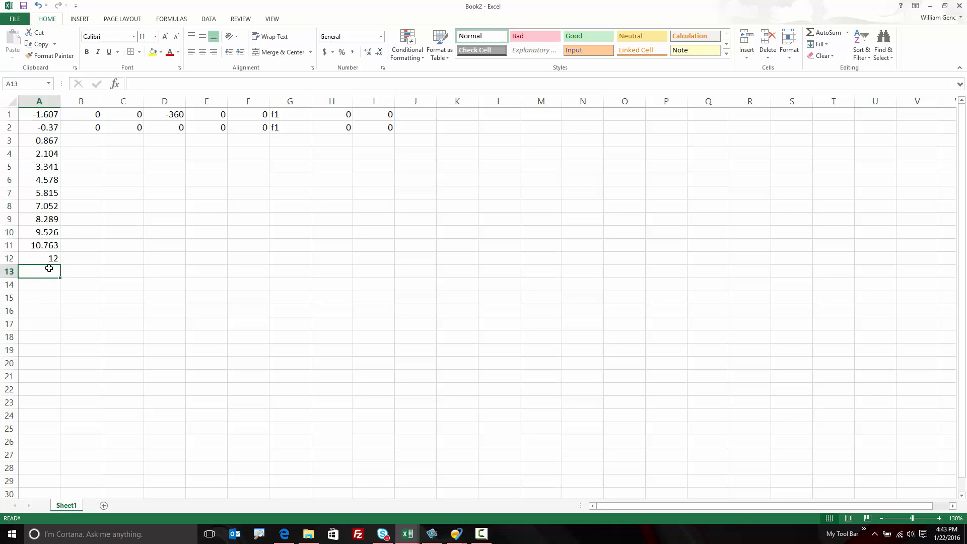
{"action": "type", "text": "="}
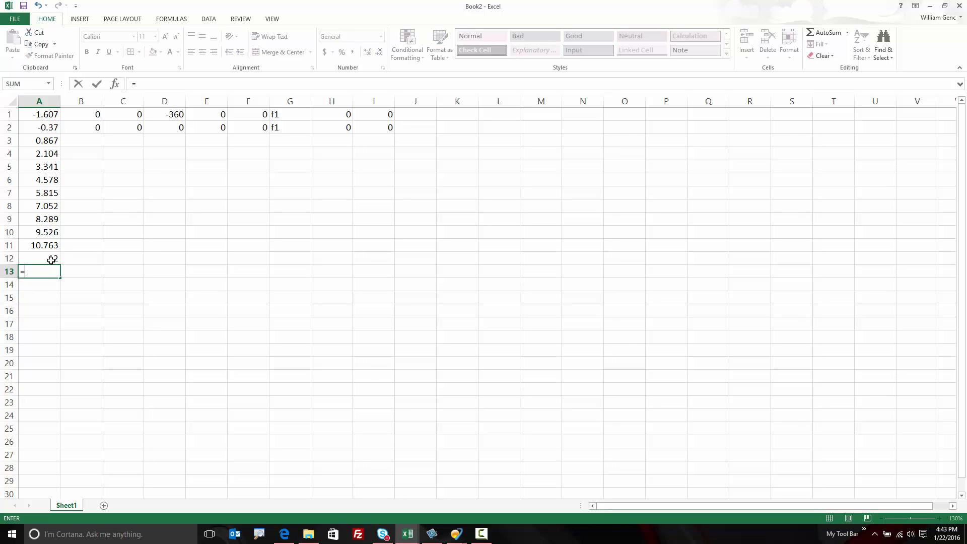
Step: Enter =A12+4 in A13, fill it down to 16, 20, 24, 28 and remove the extra 32
{"action": "left_click", "coordinate": [51, 260]}
{"action": "type", "text": "+4"}
{"action": "key", "text": "Return"}
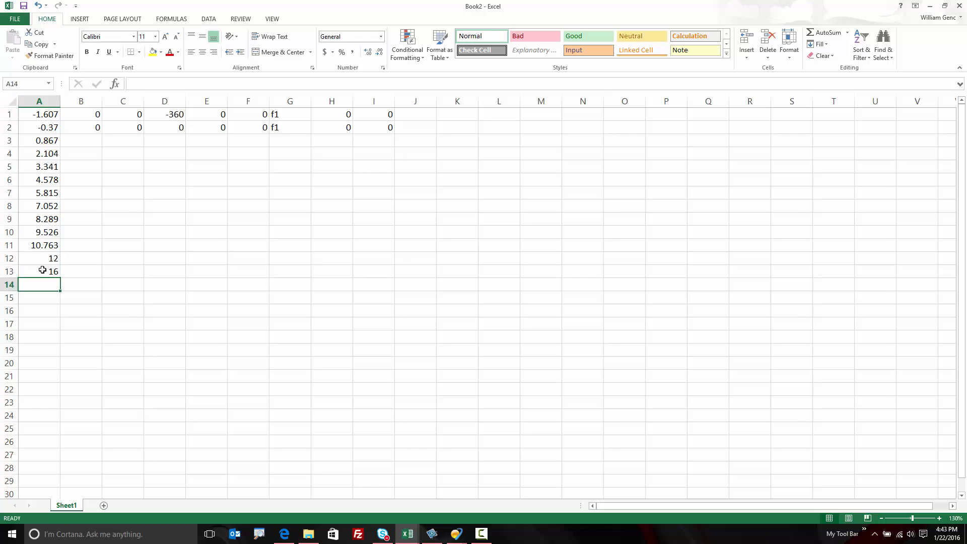
{"action": "left_click", "coordinate": [46, 271]}
{"action": "left_click_drag", "start_coordinate": [55, 311], "coordinate": [54, 324]}
{"action": "left_click", "coordinate": [45, 324]}
{"action": "key", "text": "Delete"}
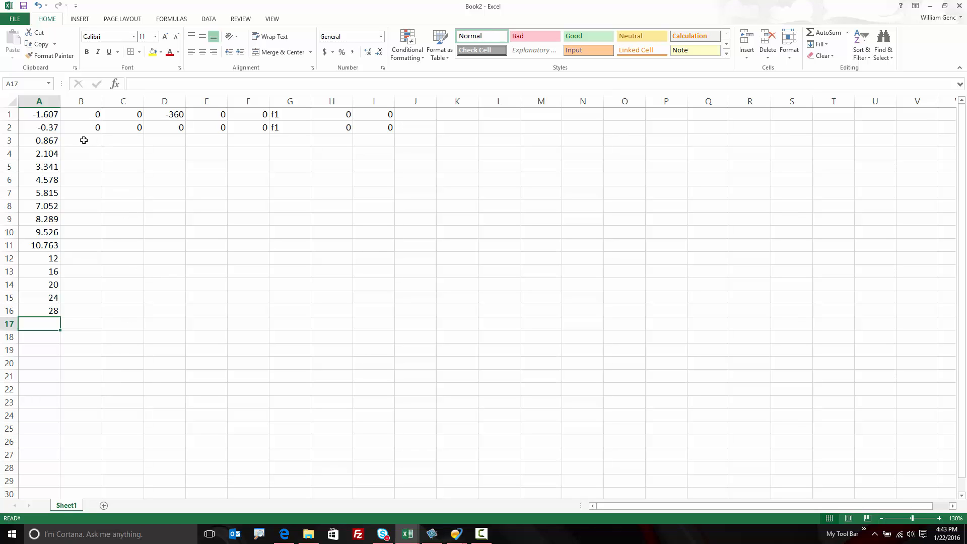
Step: Fill B3:I3 with 0, 0, 360, 0, 0, f1, 0, 0
{"action": "left_click", "coordinate": [168, 141]}
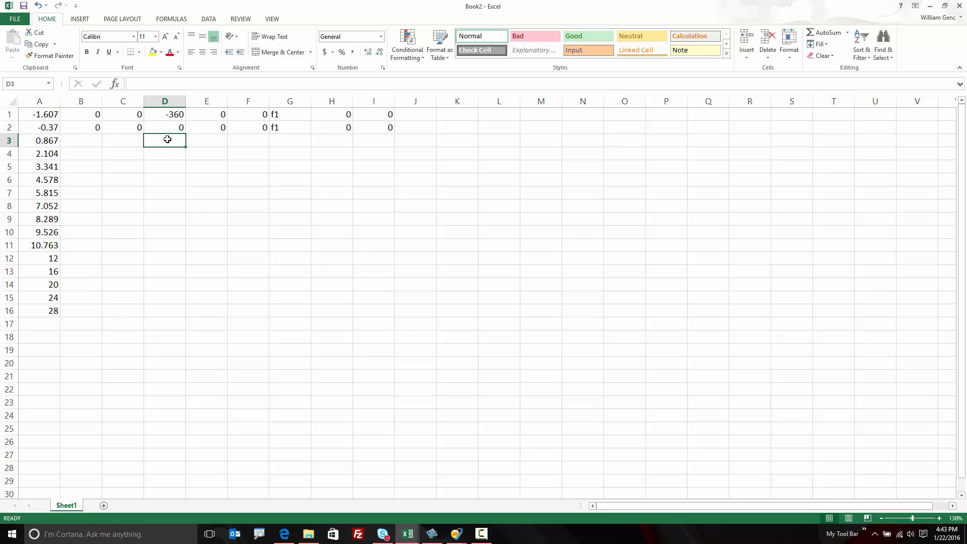
{"action": "left_click", "coordinate": [94, 140]}
{"action": "type", "text": "0"}
{"action": "key", "text": "Tab"}
{"action": "type", "text": "0"}
{"action": "key", "text": "Tab"}
{"action": "type", "text": "360"}
{"action": "key", "text": "Tab"}
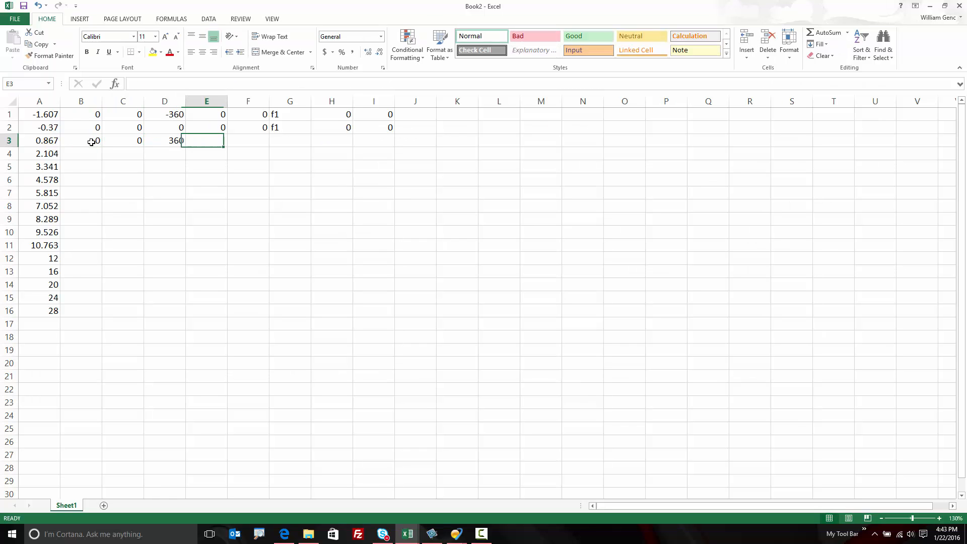
{"action": "type", "text": "0"}
{"action": "key", "text": "Tab"}
{"action": "type", "text": "0"}
{"action": "key", "text": "Tab"}
{"action": "type", "text": "f1"}
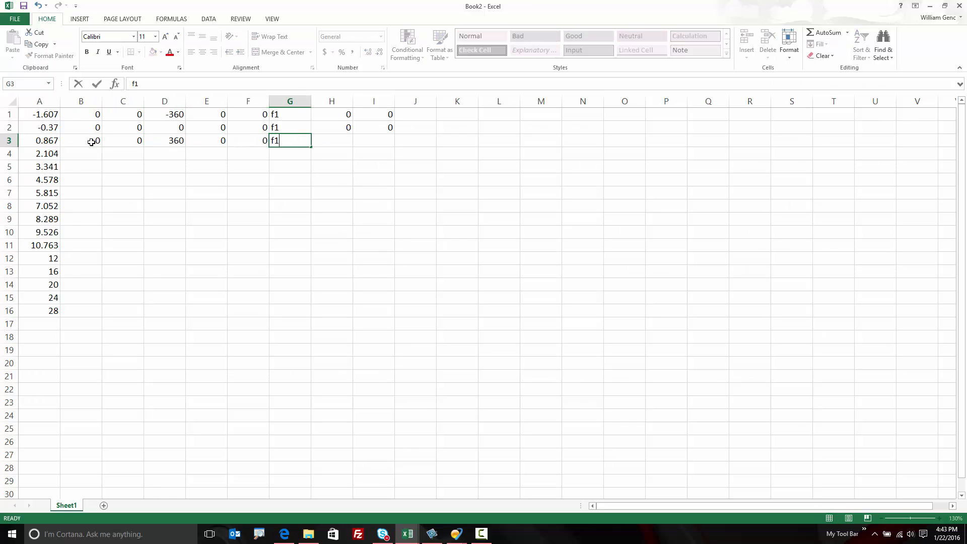
{"action": "key", "text": "Tab"}
{"action": "type", "text": "0"}
{"action": "key", "text": "Tab"}
{"action": "type", "text": "0"}
{"action": "key", "text": "Tab"}
{"action": "key", "text": "Return"}
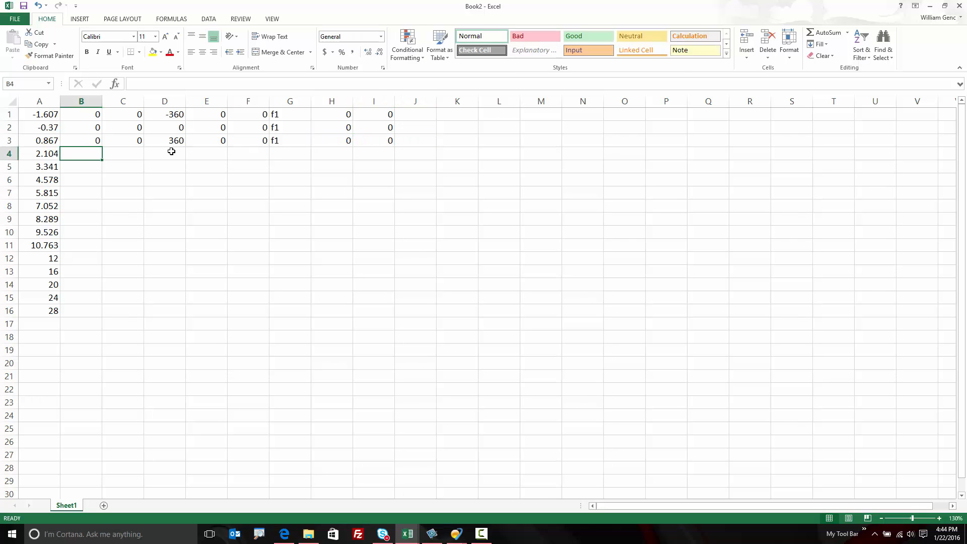
{"action": "type", "text": "0"}
Step: Fill row 4 with zeros, D4 as =D3+360 giving 720, and f1 in G4
{"action": "key", "text": "Tab"}
{"action": "type", "text": "0"}
{"action": "key", "text": "Tab"}
{"action": "type", "text": "="}
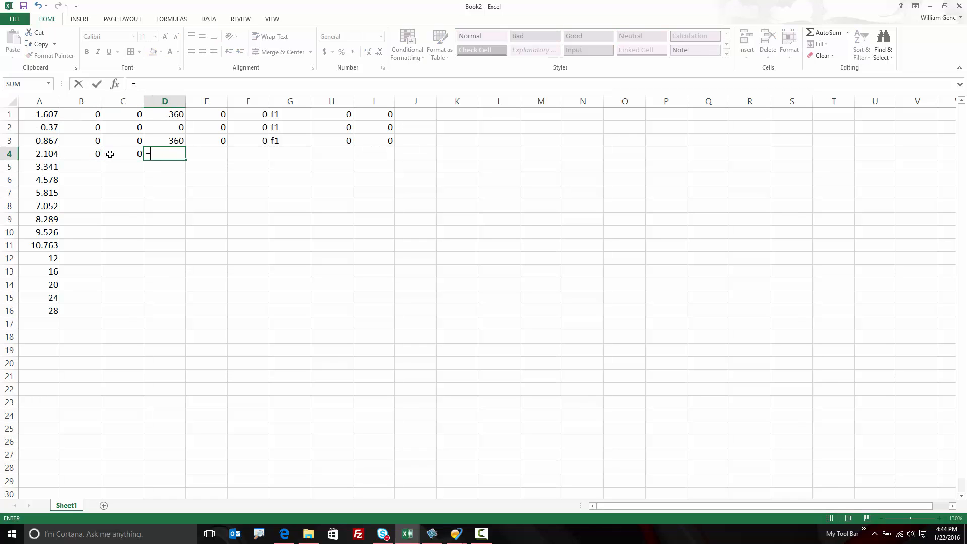
{"action": "left_click", "coordinate": [175, 142]}
{"action": "type", "text": "+360"}
{"action": "key", "text": "Return"}
{"action": "left_click", "coordinate": [216, 154]}
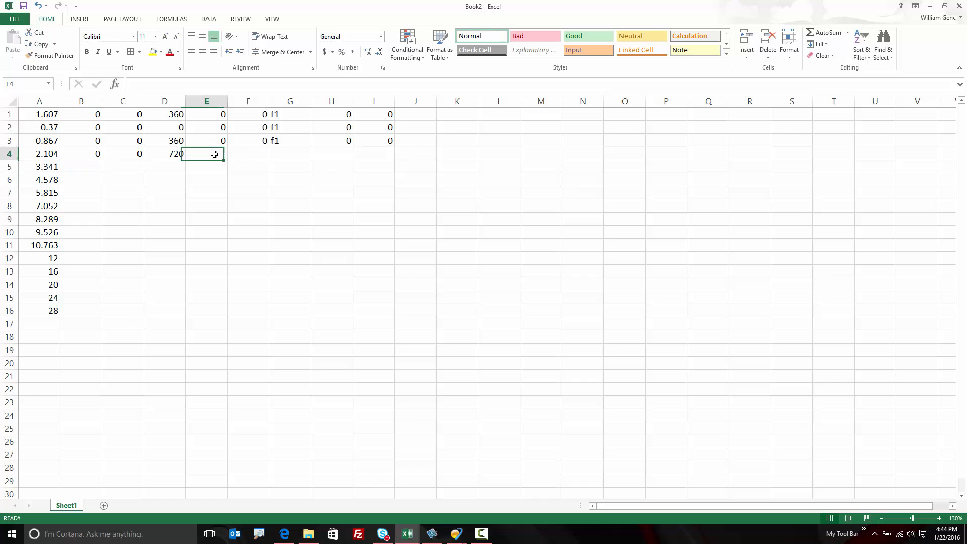
{"action": "type", "text": "0"}
{"action": "key", "text": "Tab"}
{"action": "type", "text": "f1"}
{"action": "key", "text": "Tab"}
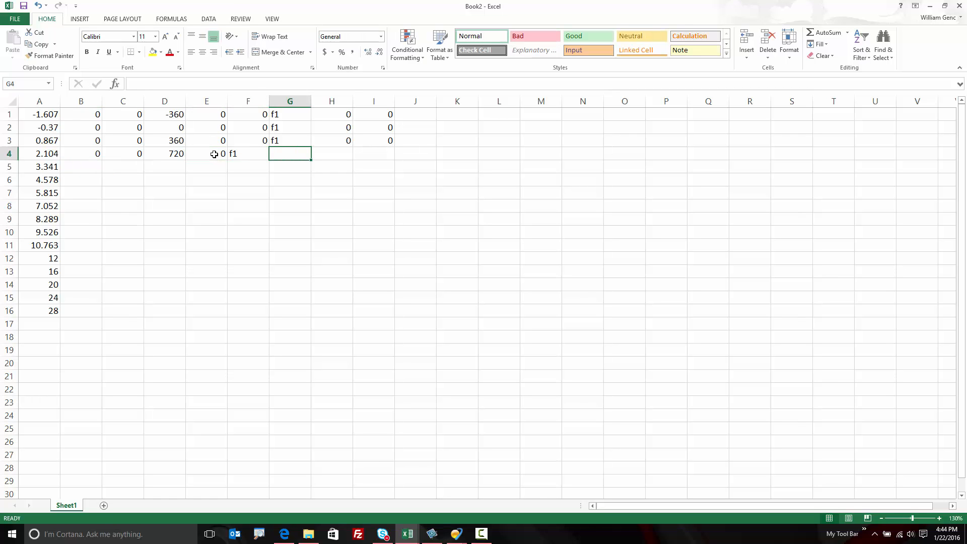
{"action": "left_click", "coordinate": [244, 156]}
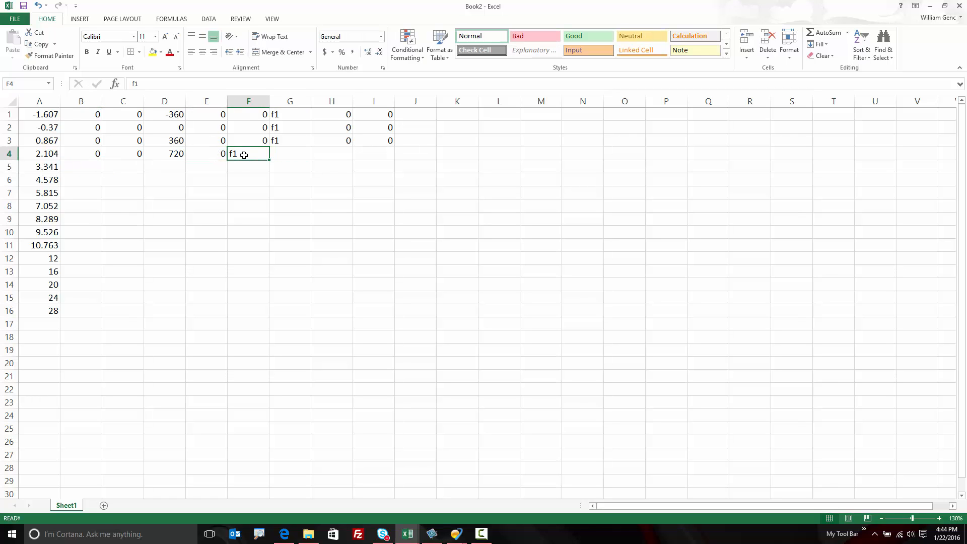
{"action": "type", "text": "0"}
{"action": "key", "text": "Tab"}
{"action": "type", "text": "f1"}
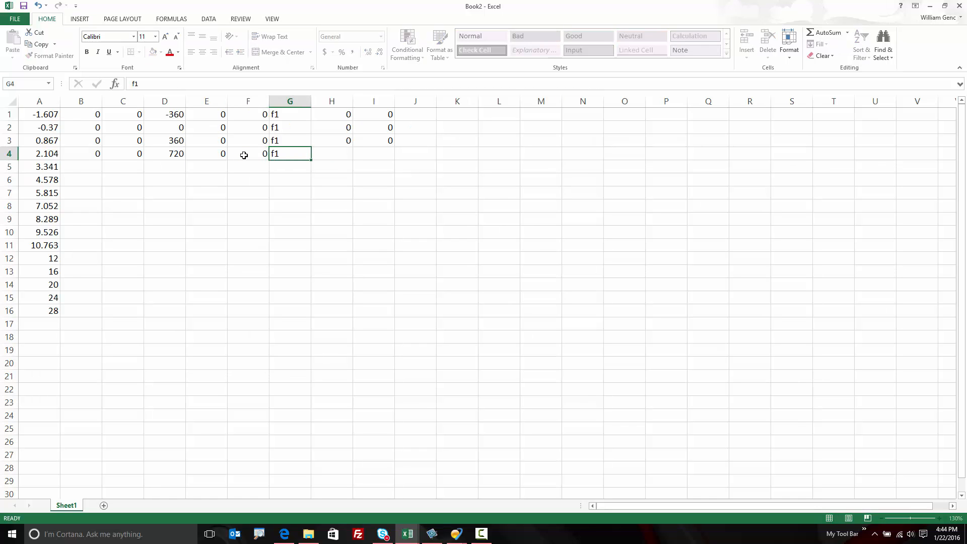
{"action": "key", "text": "Tab"}
{"action": "type", "text": "0"}
{"action": "key", "text": "Tab"}
{"action": "type", "text": "0"}
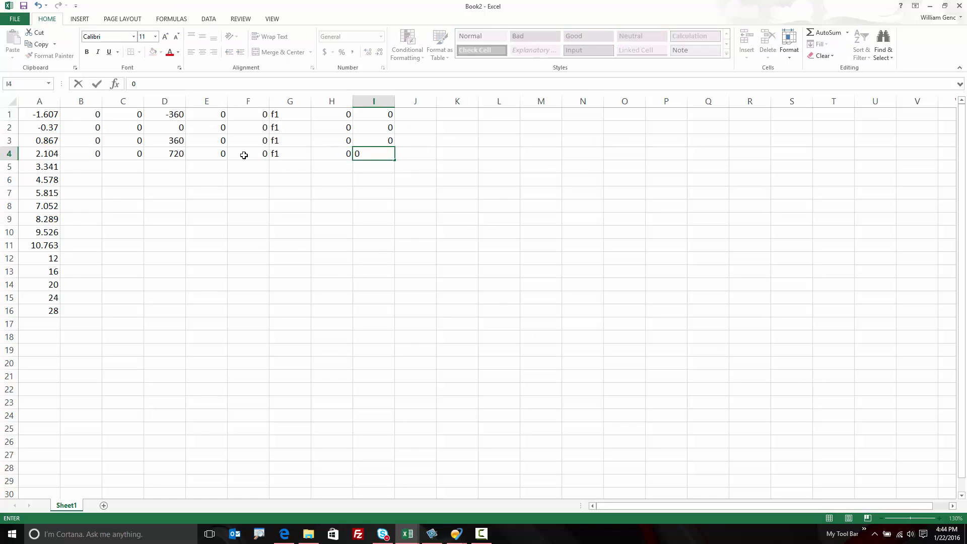
{"action": "key", "text": "Return"}
Step: Fill B4:I4 down to row 16 so D reaches 5040, restore f1 throughout column G, then minimize Excel
{"action": "left_click_drag", "start_coordinate": [89, 154], "coordinate": [390, 154]}
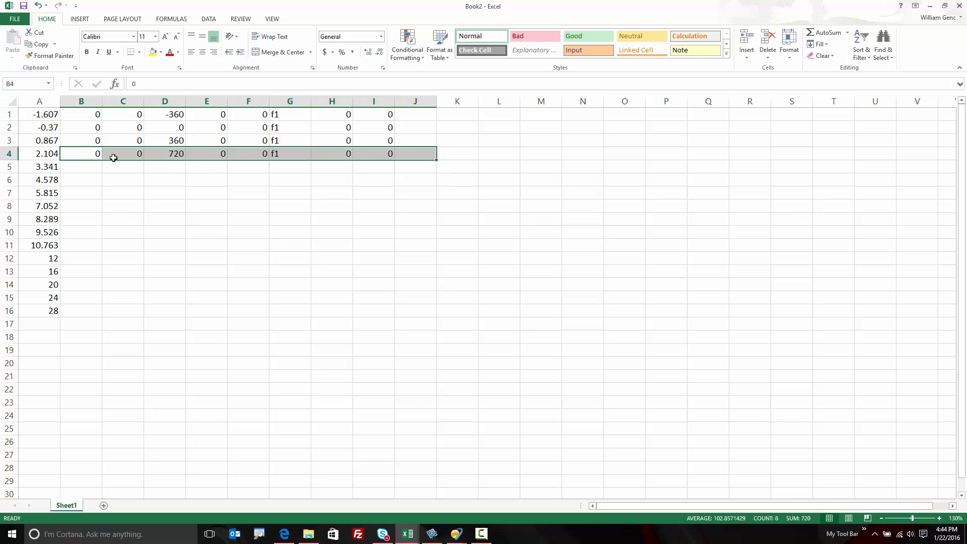
{"action": "mouse_move", "coordinate": [97, 156]}
{"action": "left_mouse_down"}
{"action": "mouse_move", "coordinate": [390, 154]}
{"action": "mouse_move", "coordinate": [381, 318]}
{"action": "left_mouse_up"}
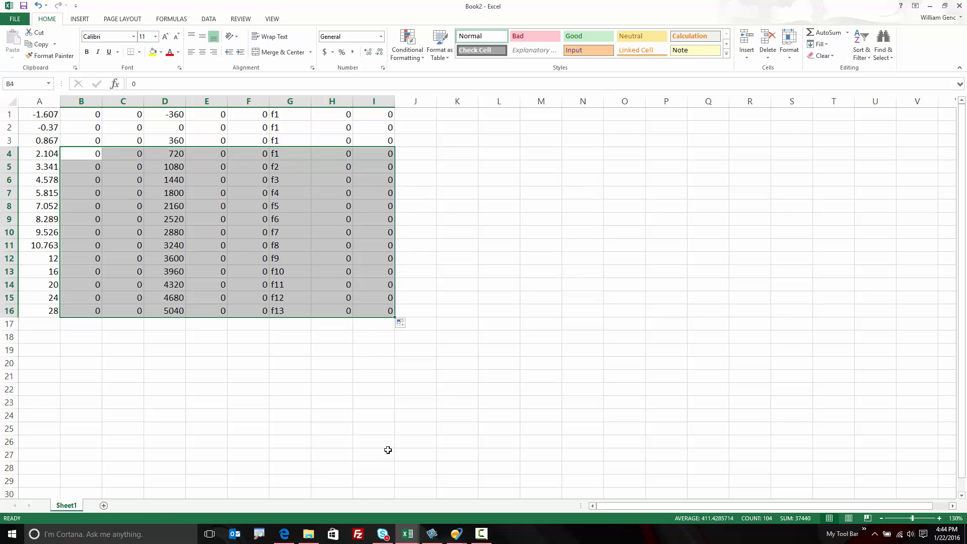
{"action": "left_click", "coordinate": [289, 311]}
{"action": "mouse_move", "coordinate": [290, 311]}
{"action": "left_mouse_down"}
{"action": "mouse_move", "coordinate": [296, 153]}
{"action": "mouse_move", "coordinate": [306, 186]}
{"action": "mouse_move", "coordinate": [297, 316]}
{"action": "left_mouse_up"}
{"action": "key", "text": "Delete"}
{"action": "left_click", "coordinate": [296, 153]}
{"action": "left_click", "coordinate": [274, 378]}
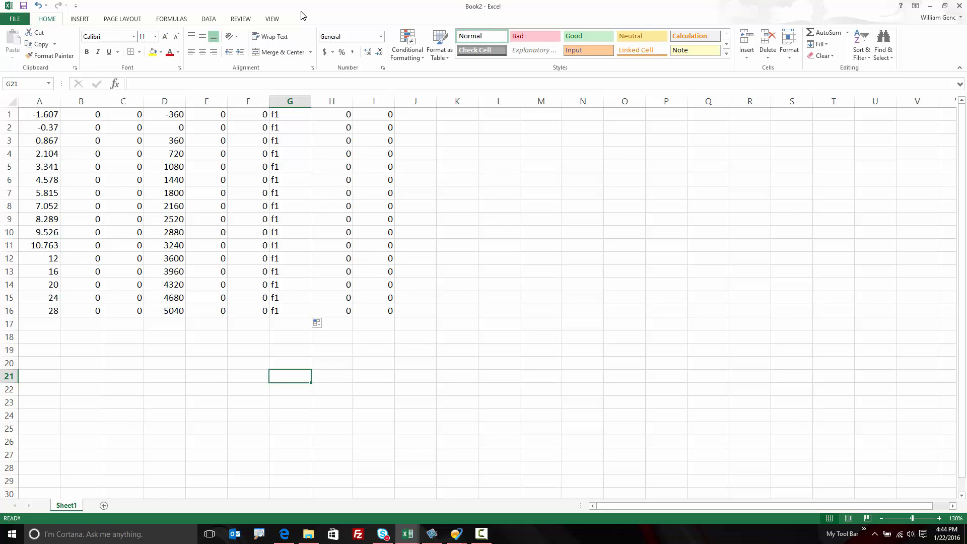
{"action": "key", "text": "super+Down"}
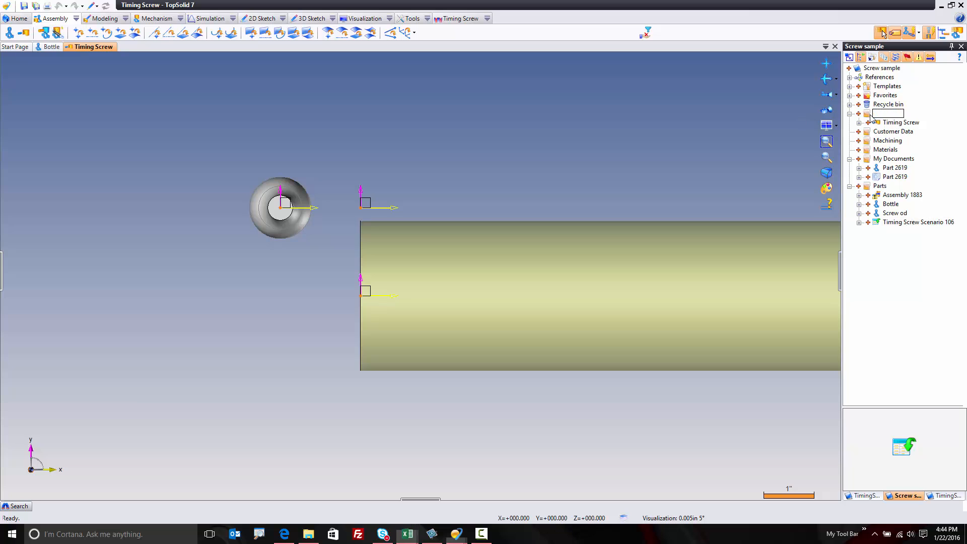
Step: Create a Timing Screw Scenario document under Assemblies and name it Cool Screw command
{"action": "right_click", "coordinate": [888, 113]}
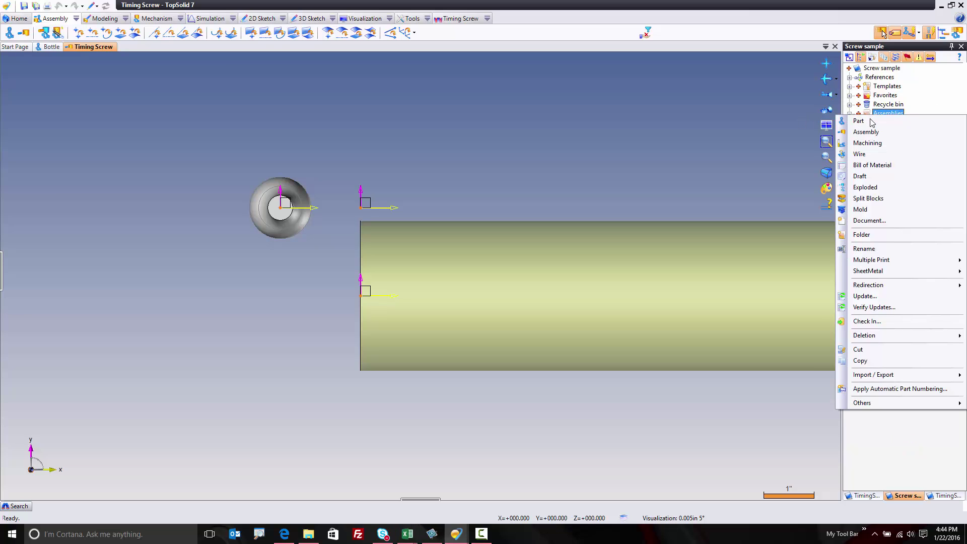
{"action": "left_click", "coordinate": [870, 221]}
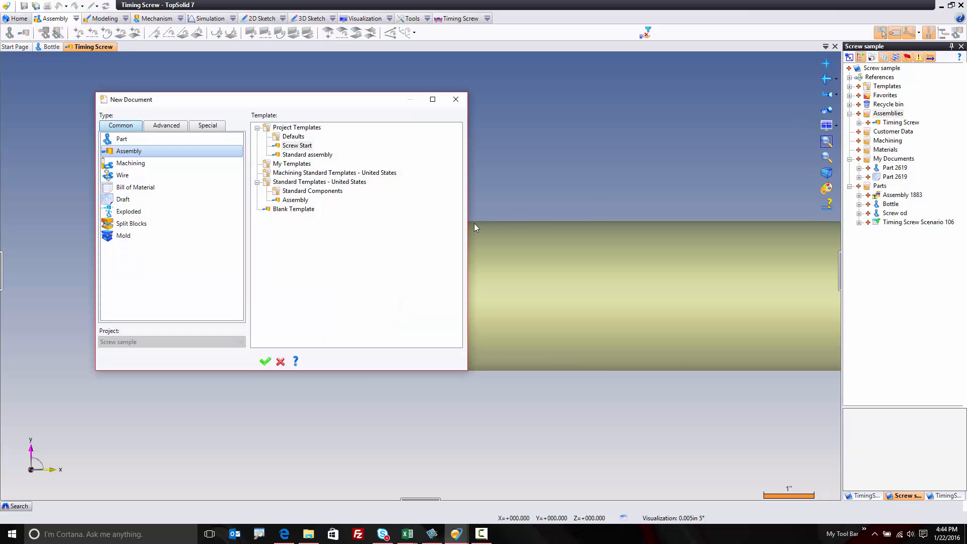
{"action": "left_click", "coordinate": [163, 129]}
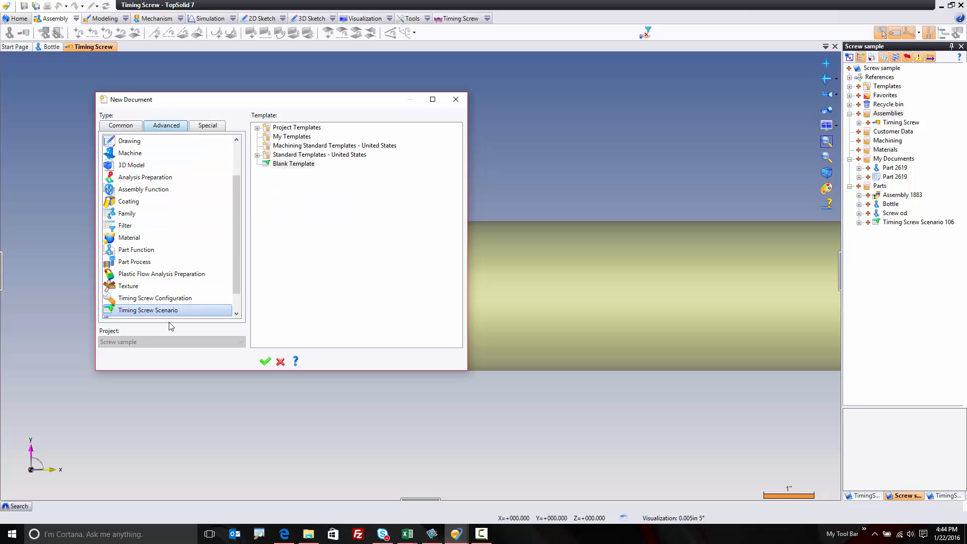
{"action": "left_click", "coordinate": [265, 361]}
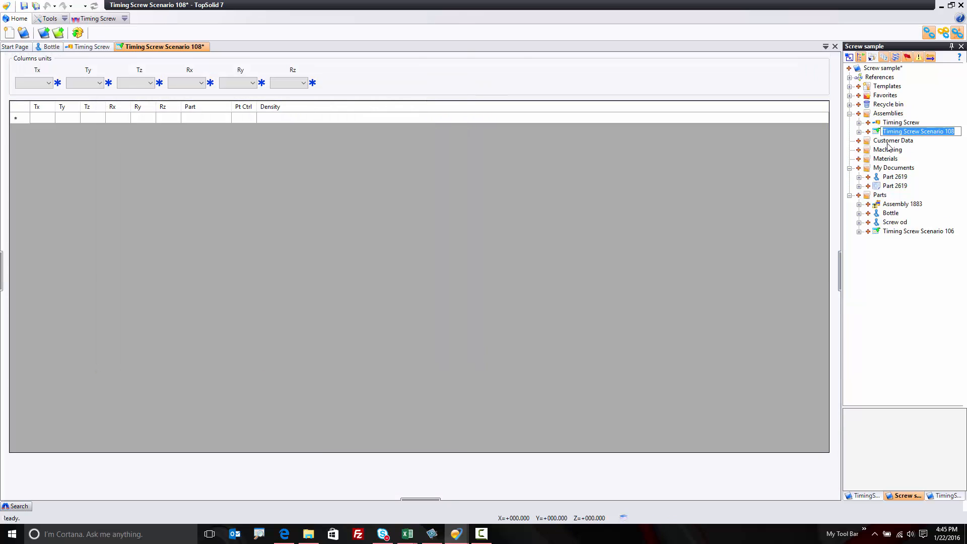
{"action": "type", "text": "Cool Scre"}
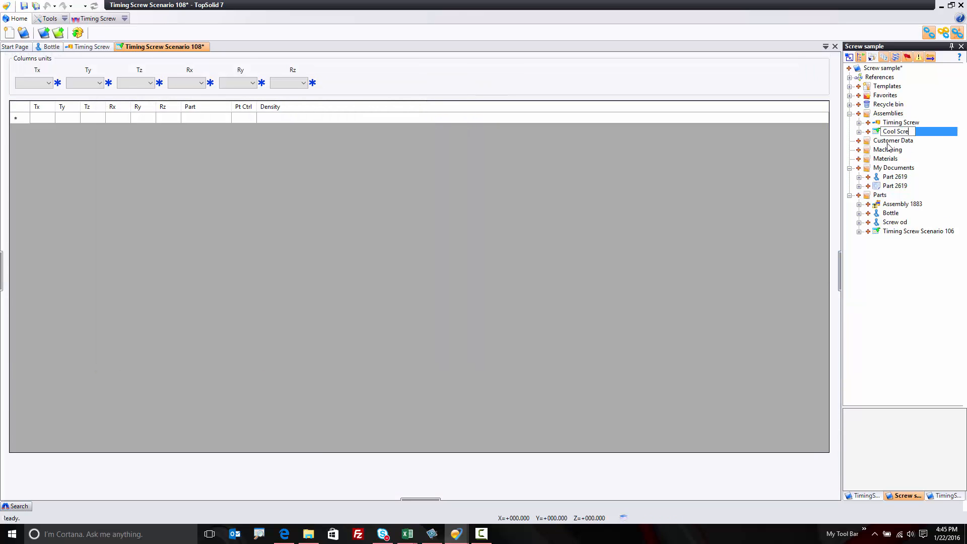
{"action": "type", "text": "w command"}
{"action": "key", "text": "Return"}
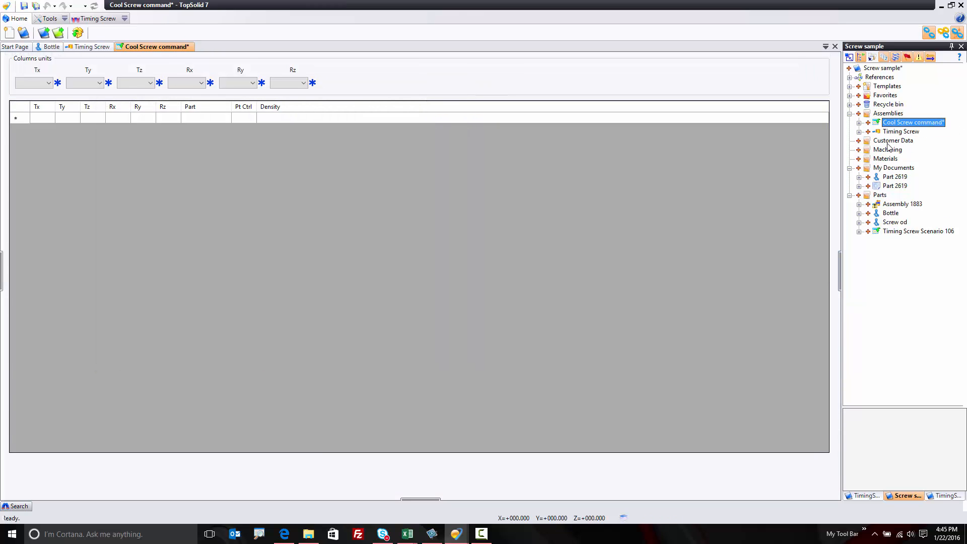
Step: Set the Tx, Ty and Tz columns to Inch
{"action": "left_click", "coordinate": [47, 82]}
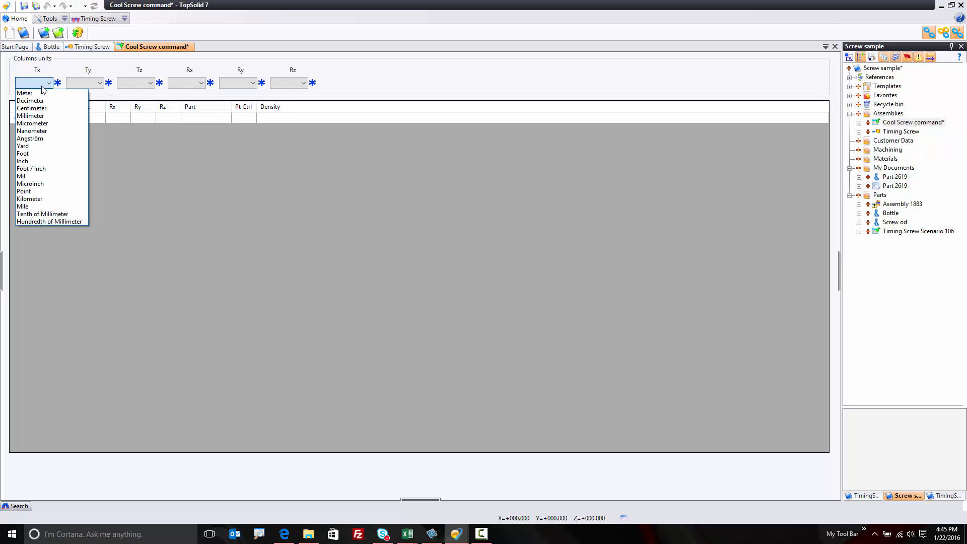
{"action": "left_click", "coordinate": [24, 161]}
{"action": "left_click", "coordinate": [99, 83]}
{"action": "left_click", "coordinate": [73, 161]}
{"action": "left_click", "coordinate": [150, 83]}
{"action": "left_click", "coordinate": [125, 161]}
Step: Set the Rx, Ry and Rz columns to Degree
{"action": "left_click", "coordinate": [175, 83]}
{"action": "left_click", "coordinate": [179, 101]}
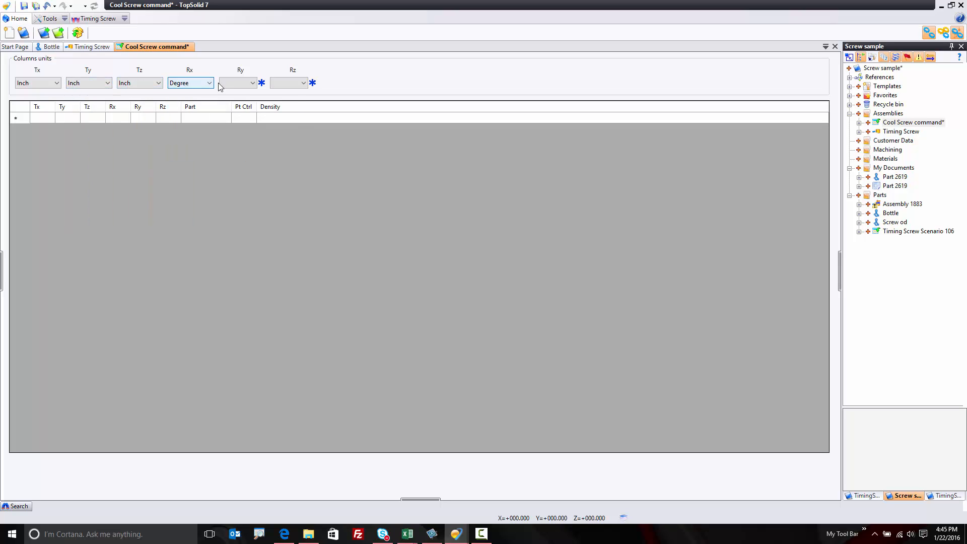
{"action": "left_click", "coordinate": [240, 83]}
{"action": "left_click", "coordinate": [230, 101]}
{"action": "left_click", "coordinate": [292, 82]}
{"action": "left_click", "coordinate": [281, 101]}
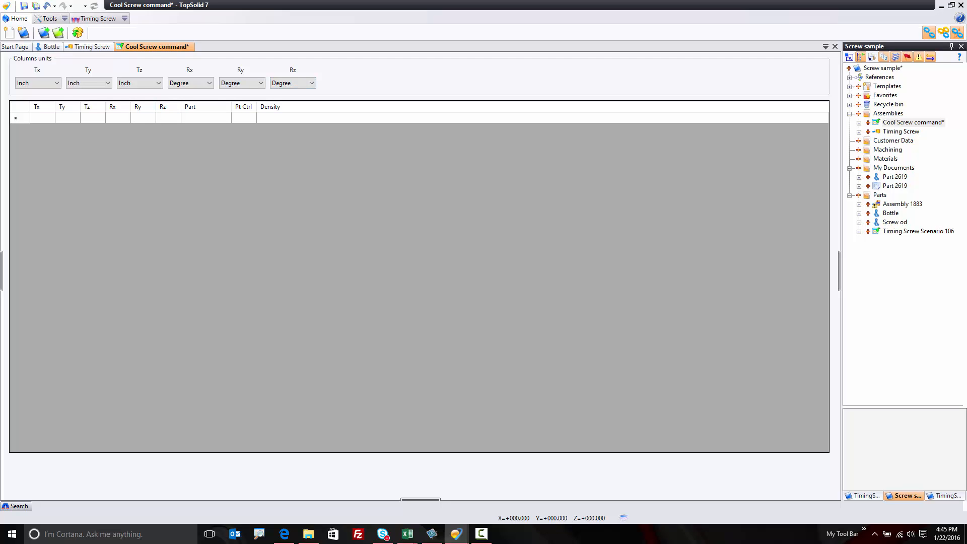
Step: Copy the scenario values from Excel and paste them into the Cool Screw command table
{"action": "left_click", "coordinate": [408, 535]}
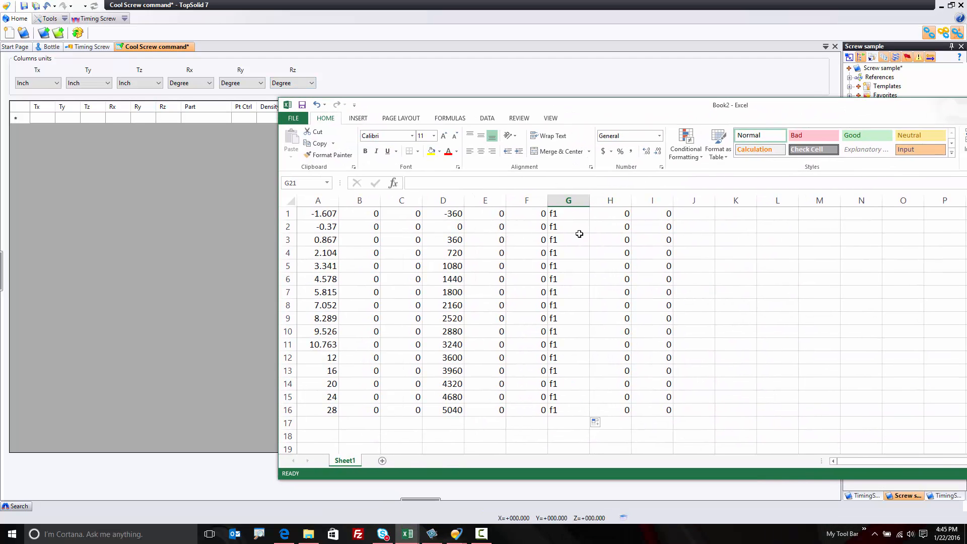
{"action": "left_click_drag", "start_coordinate": [317, 213], "coordinate": [656, 409]}
{"action": "key", "text": "ctrl+c"}
{"action": "left_click", "coordinate": [226, 176]}
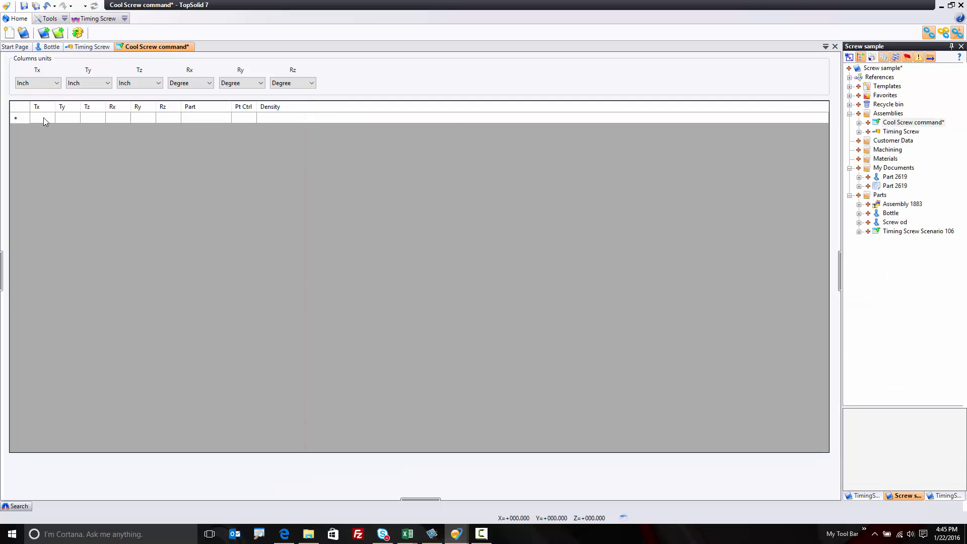
{"action": "left_click", "coordinate": [43, 119]}
{"action": "right_click", "coordinate": [44, 118]}
{"action": "left_click", "coordinate": [65, 136]}
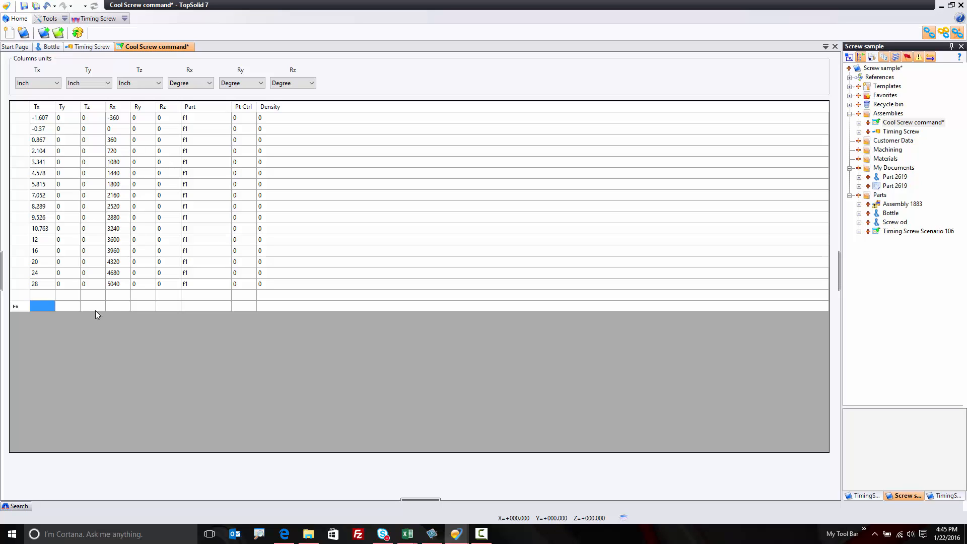
Step: Delete the empty trailing row, save the scenario and close its document
{"action": "left_click", "coordinate": [17, 295]}
{"action": "right_click", "coordinate": [17, 294]}
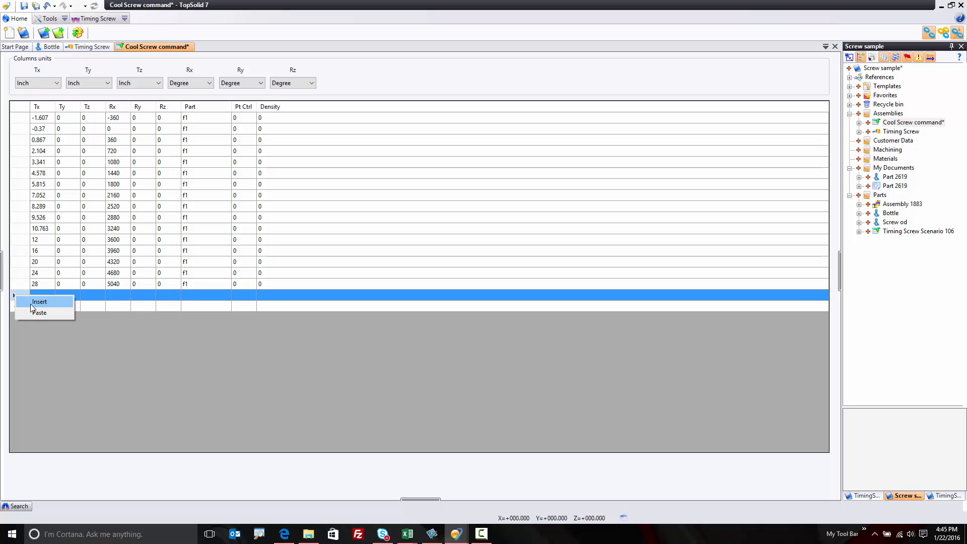
{"action": "left_click", "coordinate": [38, 302]}
{"action": "key", "text": "Delete"}
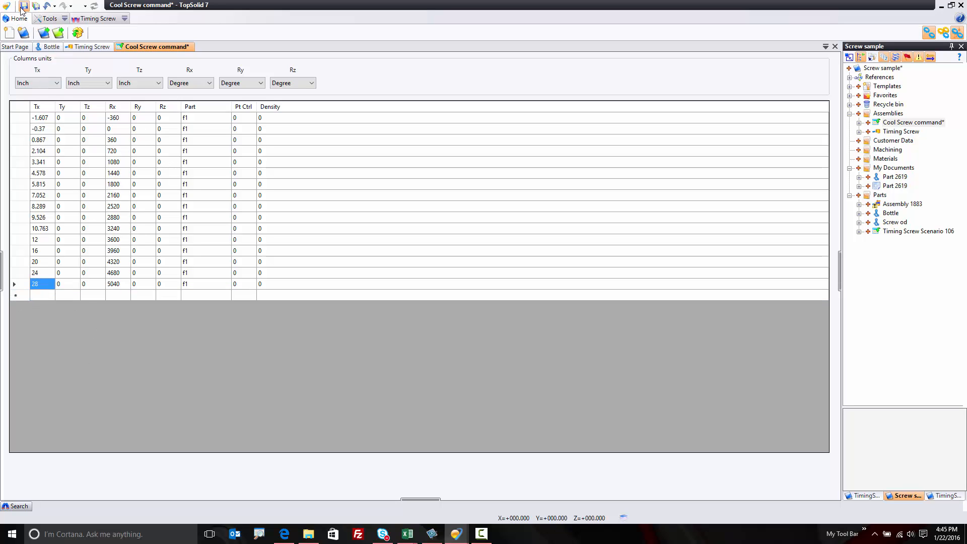
{"action": "left_click", "coordinate": [23, 7]}
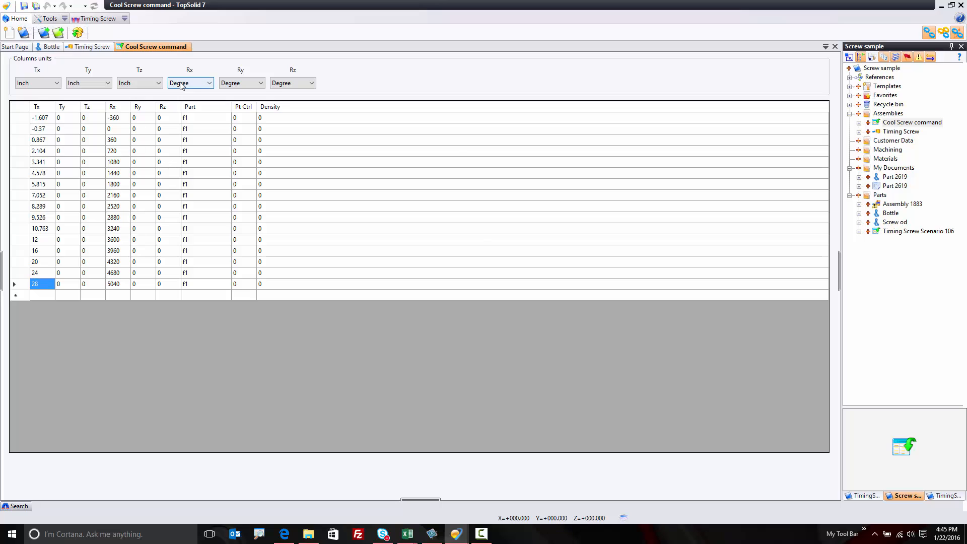
{"action": "middle_click", "coordinate": [147, 47]}
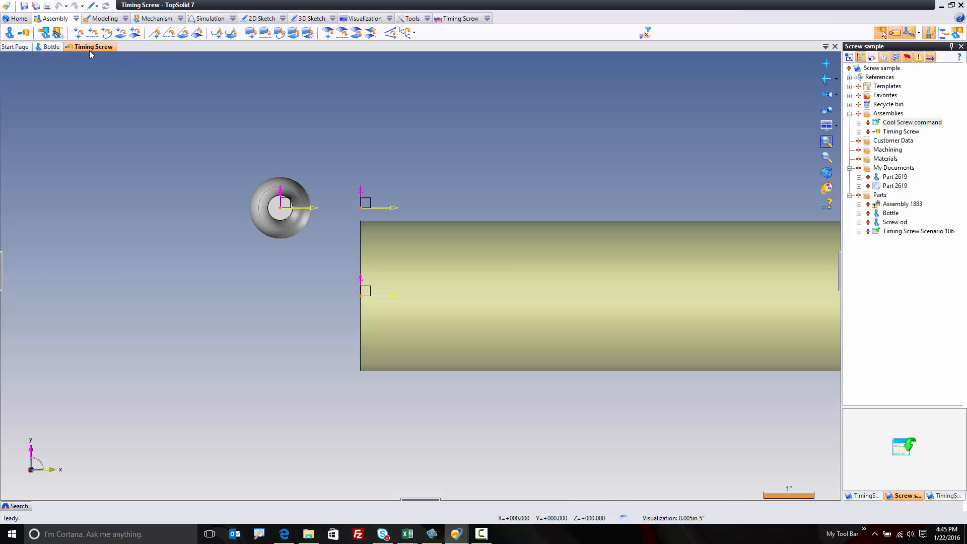
Step: Create a timing screw from the bottle's frame and shape, the cylinder as master screw and the Cool Screw command scenario
{"action": "left_click", "coordinate": [457, 18]}
{"action": "left_click", "coordinate": [9, 33]}
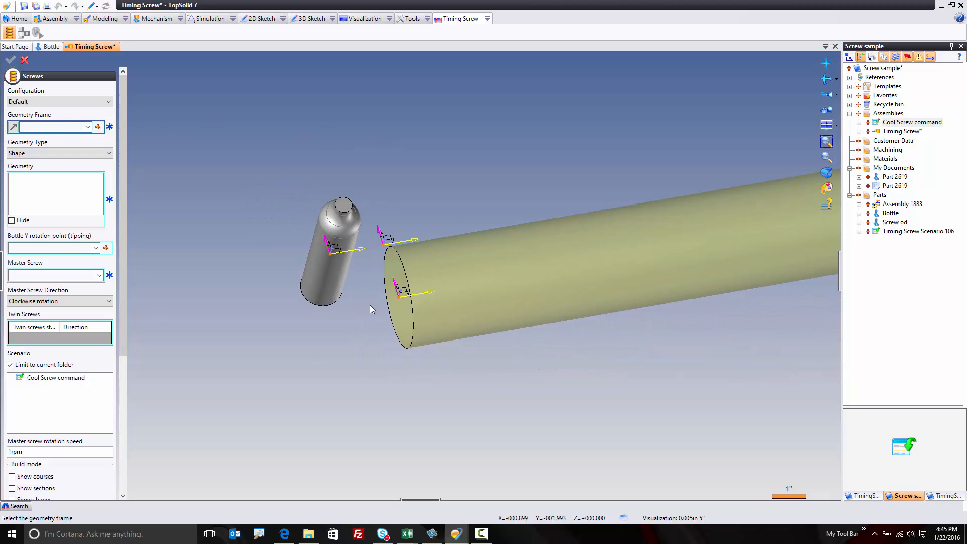
{"action": "left_click", "coordinate": [332, 246]}
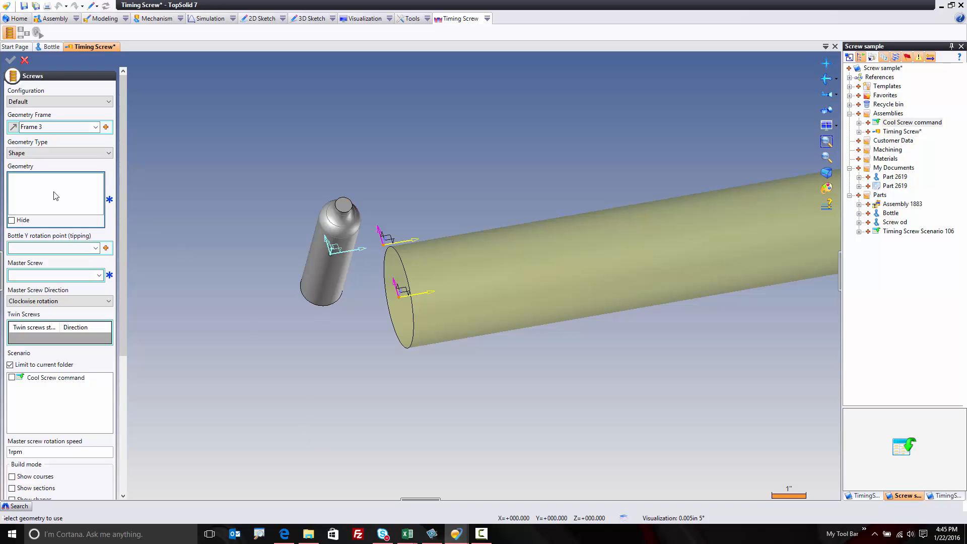
{"action": "left_click", "coordinate": [321, 280]}
{"action": "left_click", "coordinate": [39, 275]}
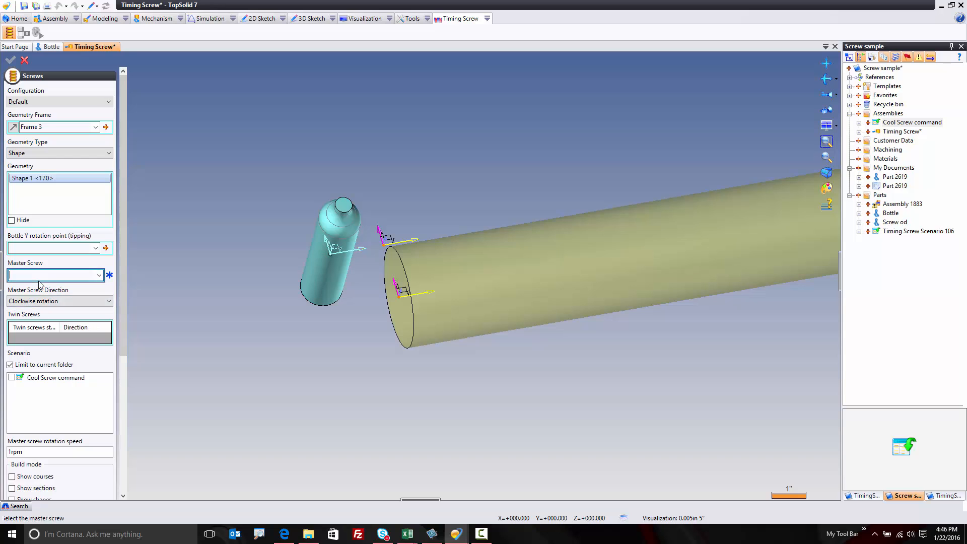
{"action": "left_click", "coordinate": [405, 316]}
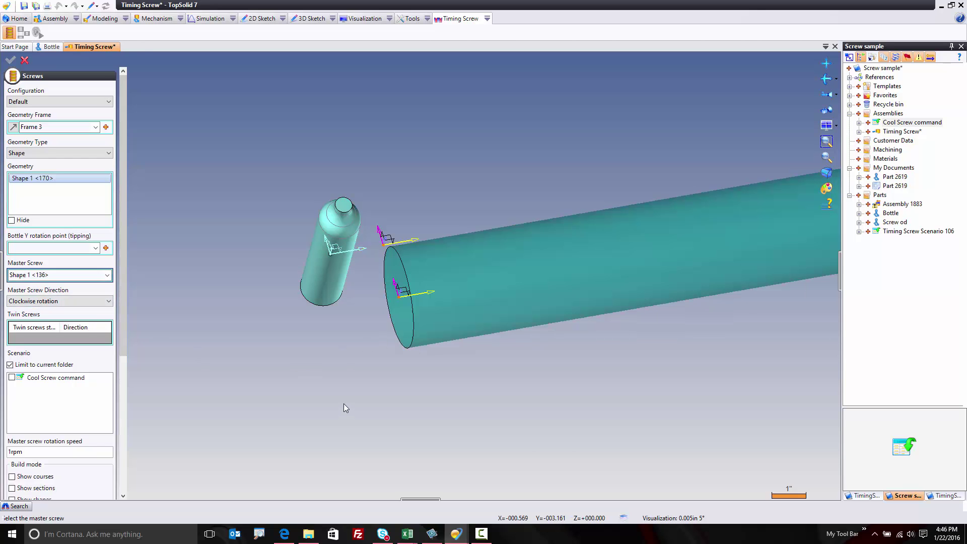
{"action": "left_click", "coordinate": [12, 378]}
{"action": "scroll", "coordinate": [66, 413], "scroll_direction": "down", "scroll_amount": 4}
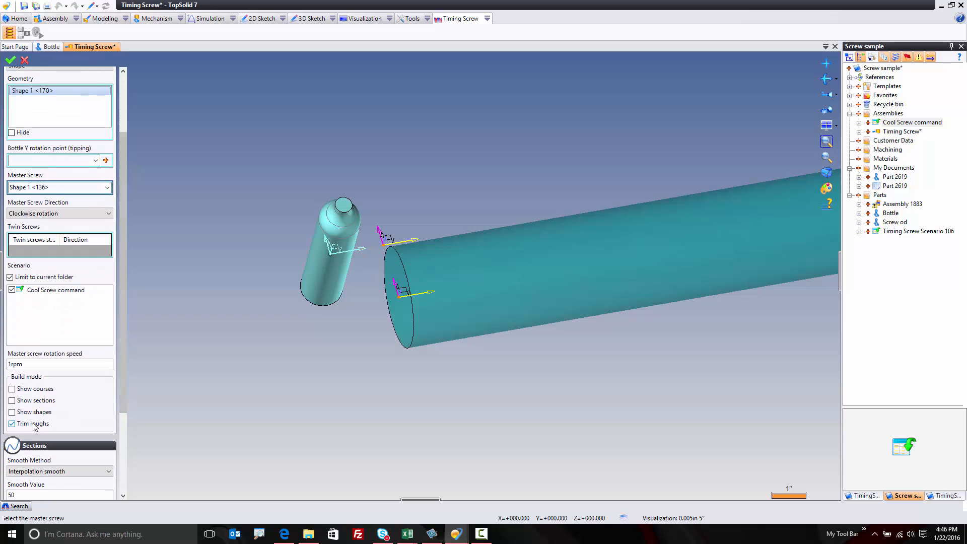
{"action": "left_click", "coordinate": [11, 61]}
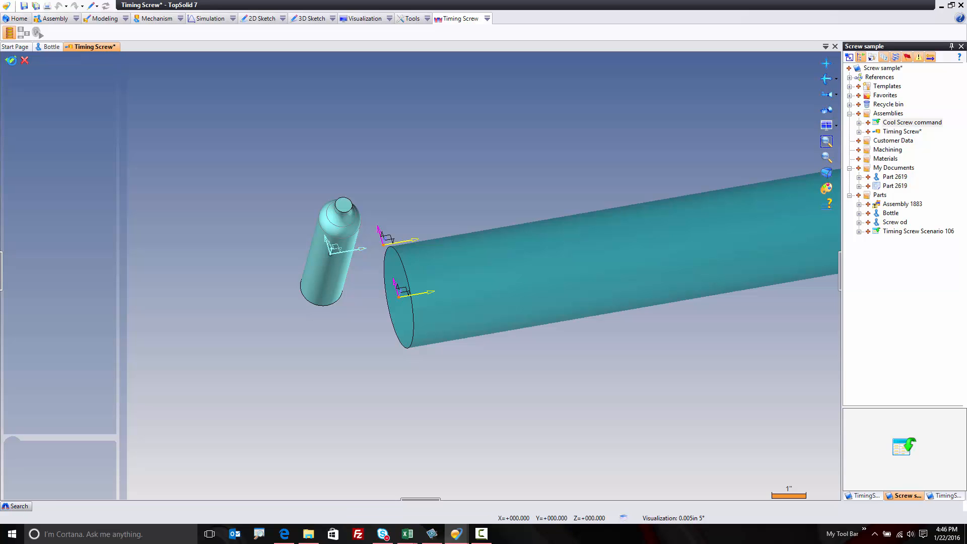
Step: Accept the generated helical screw solid and orbit to an oblique view
{"action": "left_click", "coordinate": [12, 60]}
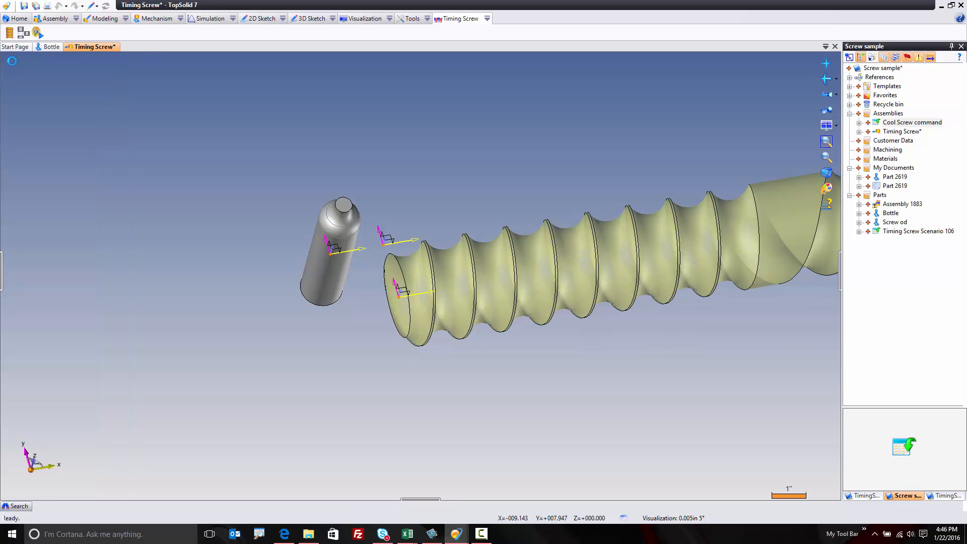
{"action": "scroll", "coordinate": [306, 291], "scroll_direction": "down", "scroll_amount": 4}
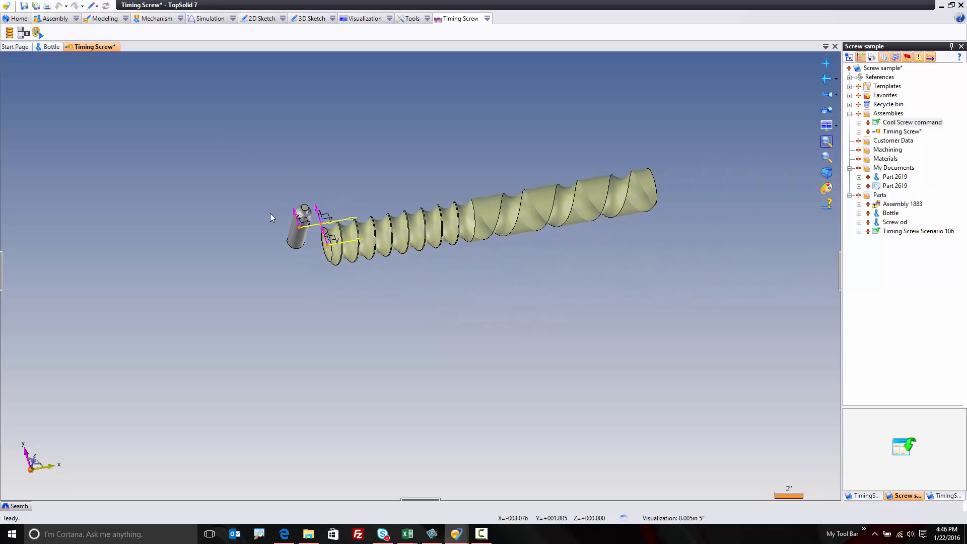
{"action": "middle_click_drag", "start_coordinate": [338, 309], "coordinate": [272, 249]}
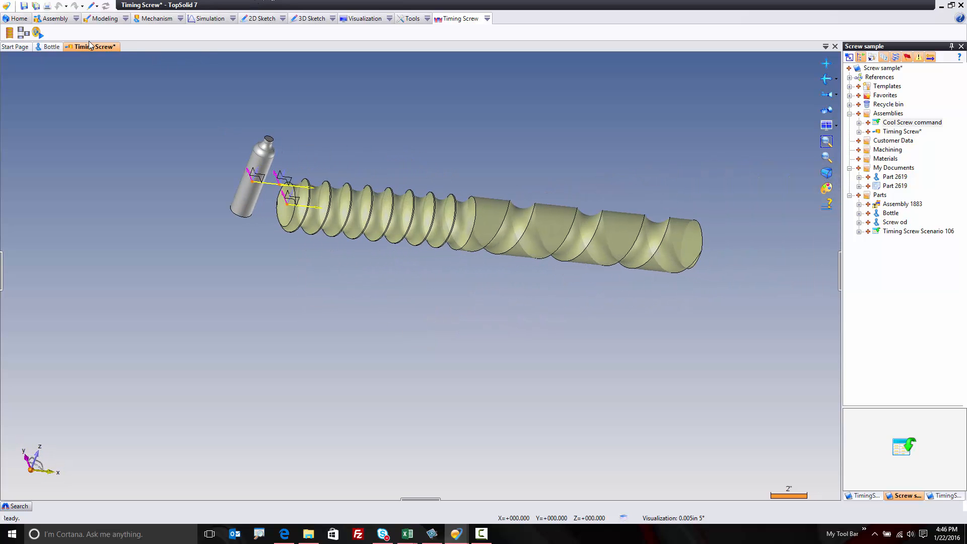
Step: Simulate Timing Screw 1, exit the simulation, and reopen the Cool Screw command table
{"action": "left_click", "coordinate": [38, 32]}
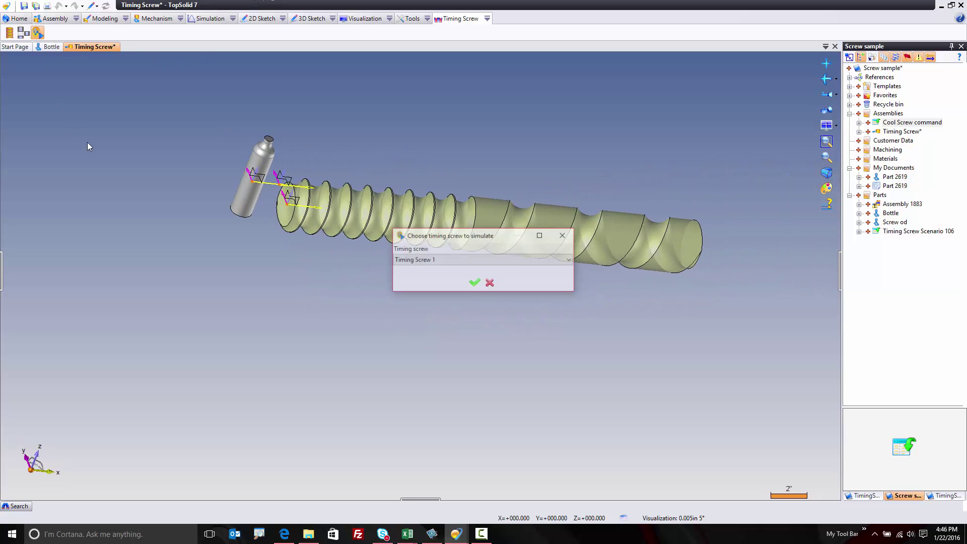
{"action": "left_click", "coordinate": [476, 281]}
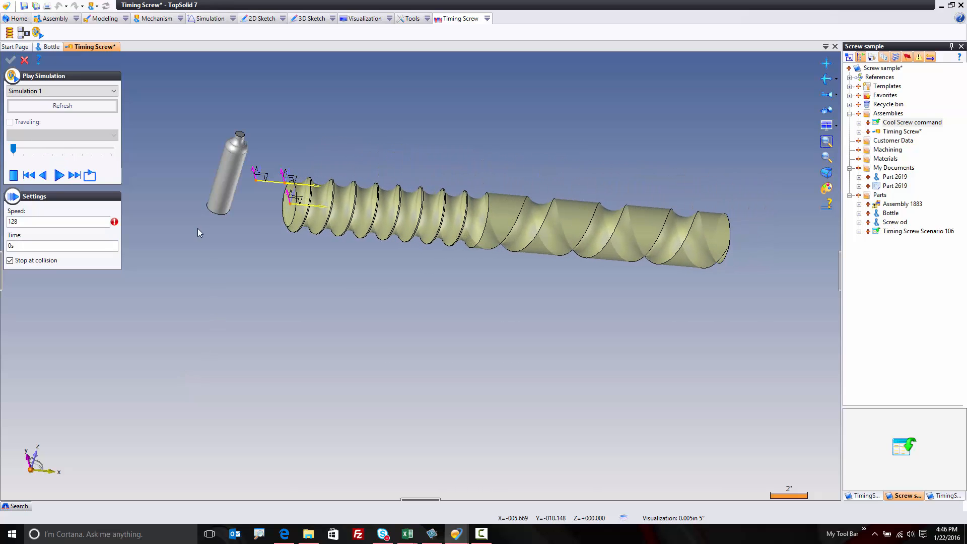
{"action": "left_click", "coordinate": [24, 61]}
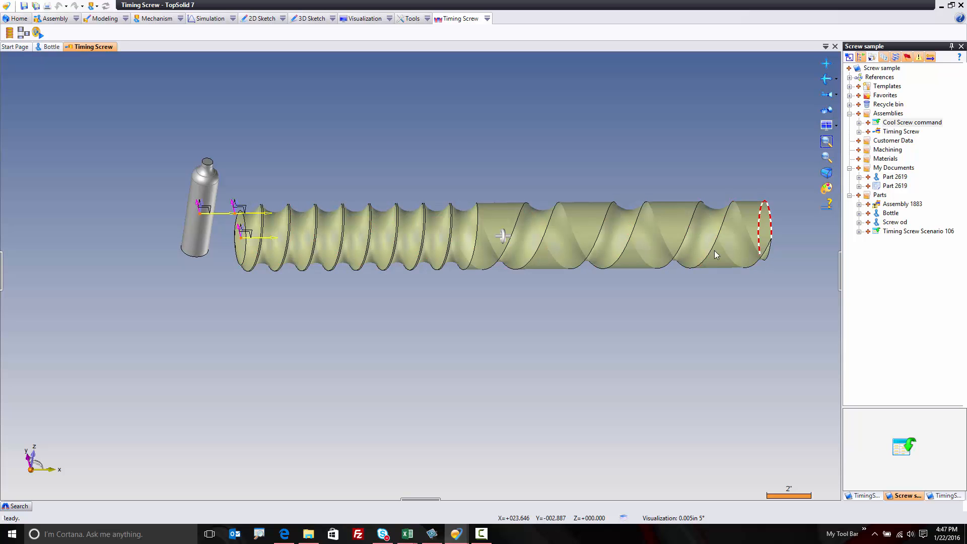
{"action": "double_click", "coordinate": [911, 123]}
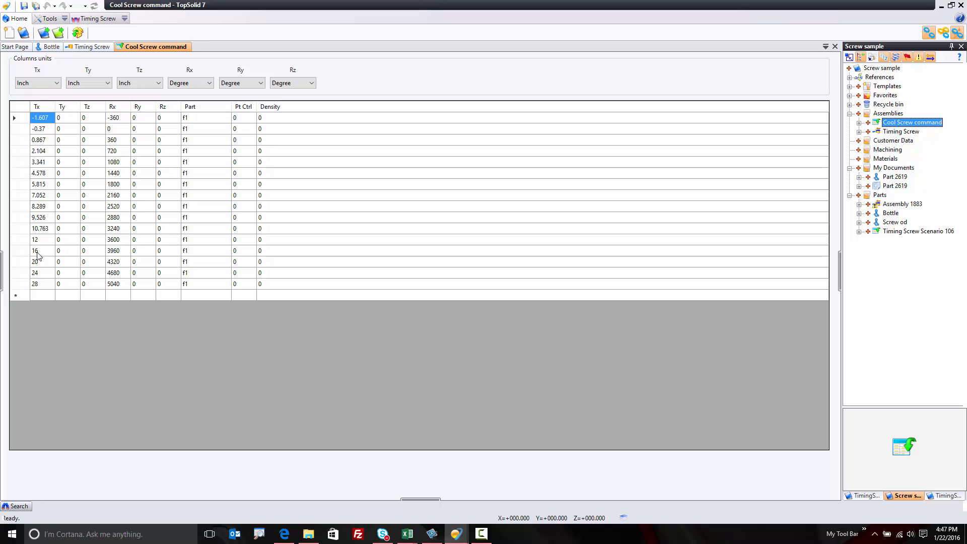
Step: Enter Ry 45 in the Tx 16 and Tx 20 rows of the Cool Screw table and save it
{"action": "left_click", "coordinate": [138, 251]}
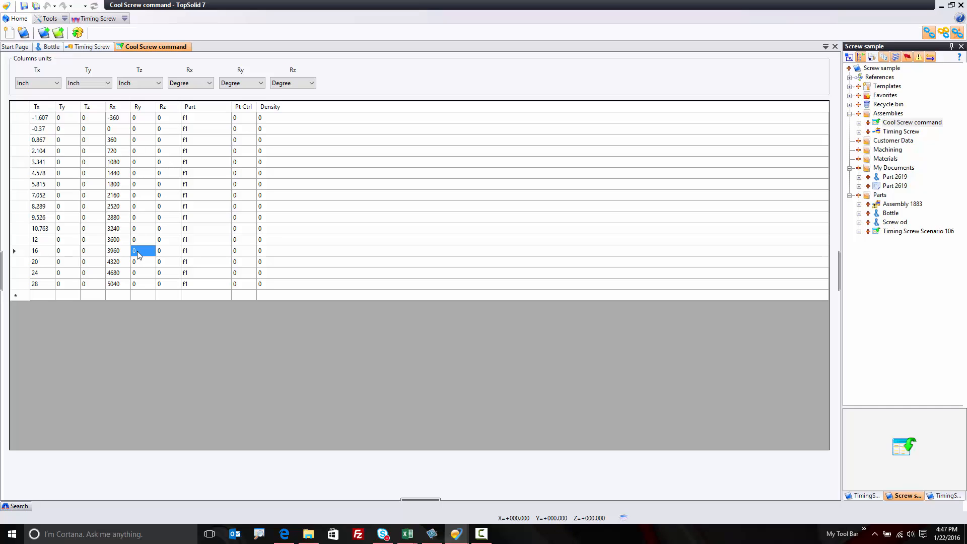
{"action": "type", "text": "54"}
{"action": "key", "text": "BackSpace"}
{"action": "type", "text": "4"}
{"action": "left_click", "coordinate": [140, 264]}
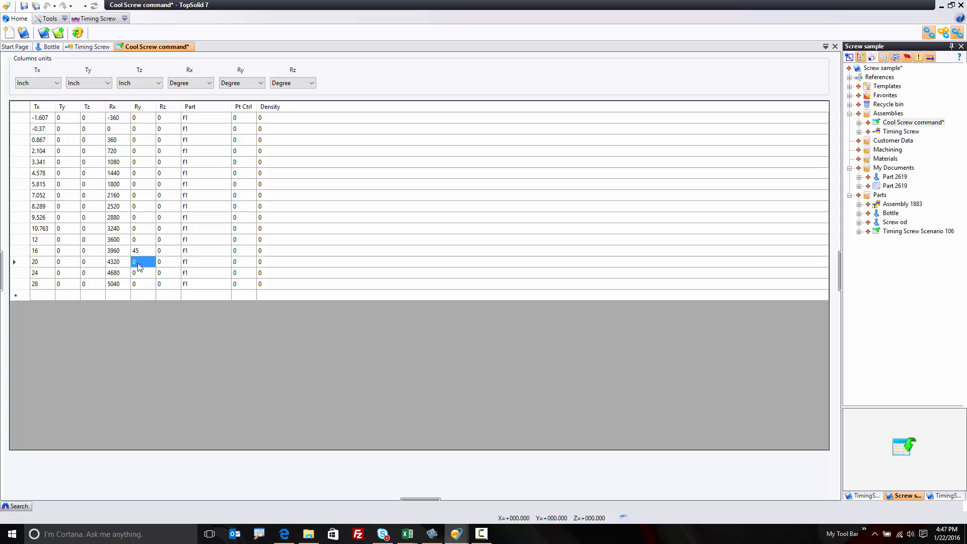
{"action": "type", "text": "45"}
{"action": "left_click", "coordinate": [136, 273]}
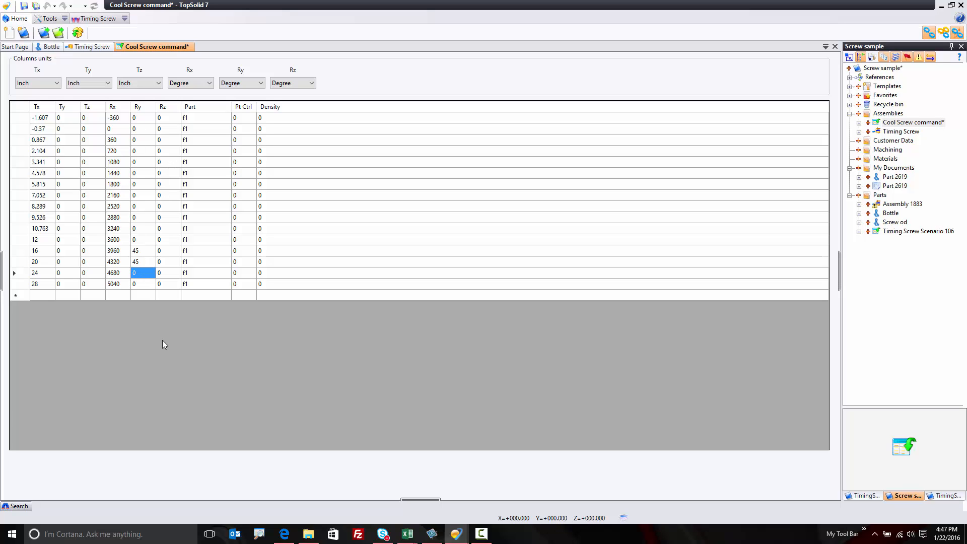
{"action": "key", "text": "ctrl+s"}
{"action": "left_click", "coordinate": [157, 50]}
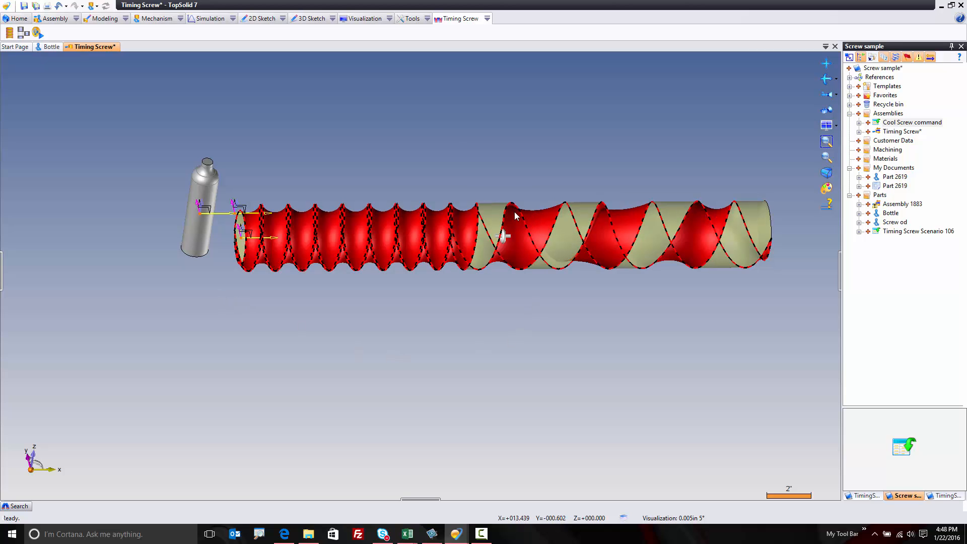
Step: Run the simulation of Timing Screw 1 so the bottle advances along the updated screw
{"action": "left_click", "coordinate": [38, 32]}
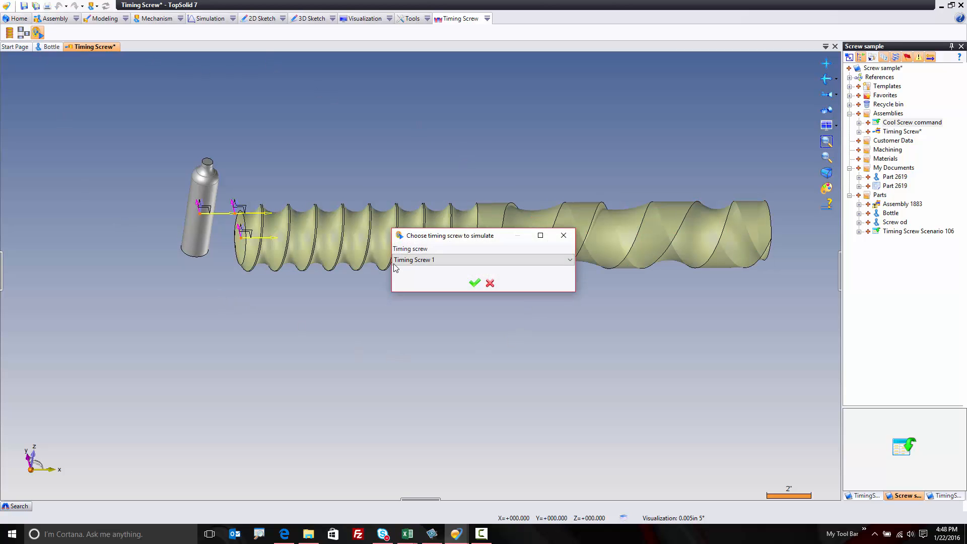
{"action": "left_click", "coordinate": [474, 281]}
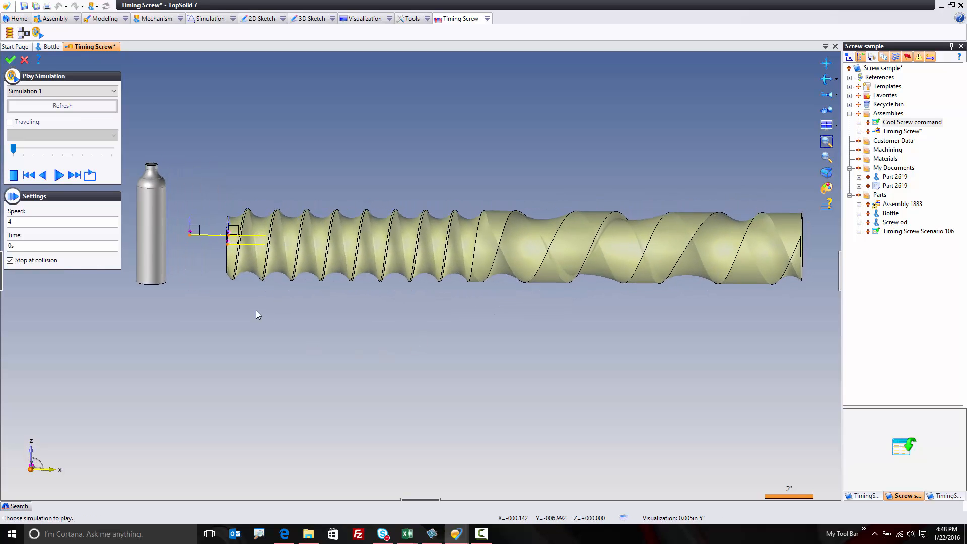
{"action": "left_click", "coordinate": [59, 176]}
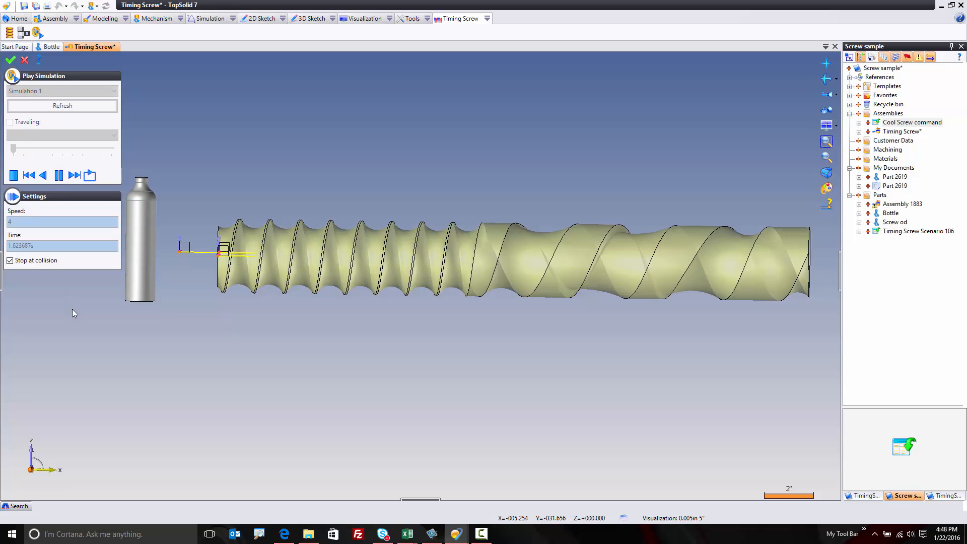